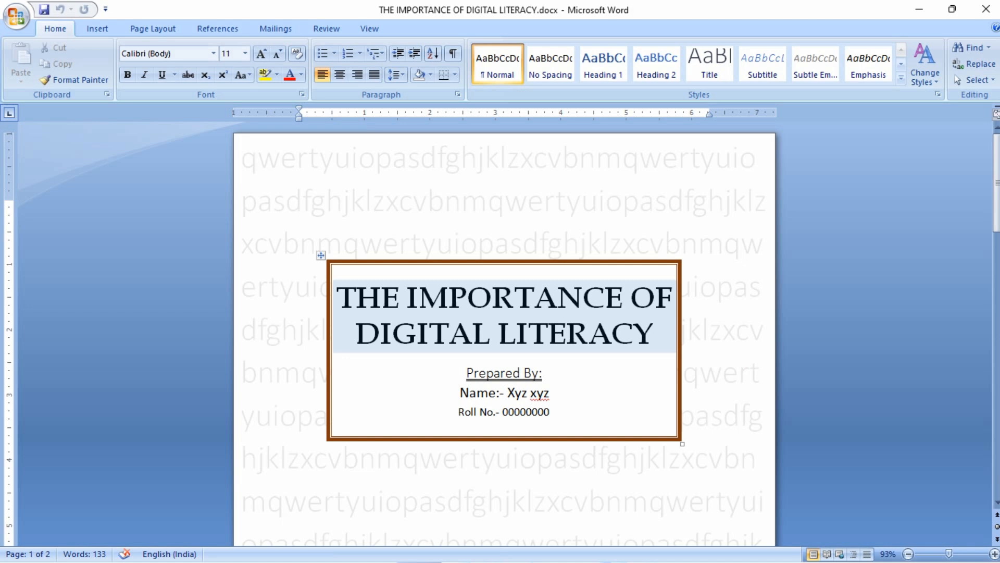
{"action": "left_click", "coordinate": [300, 204]}
{"action": "left_click", "coordinate": [598, 459]}
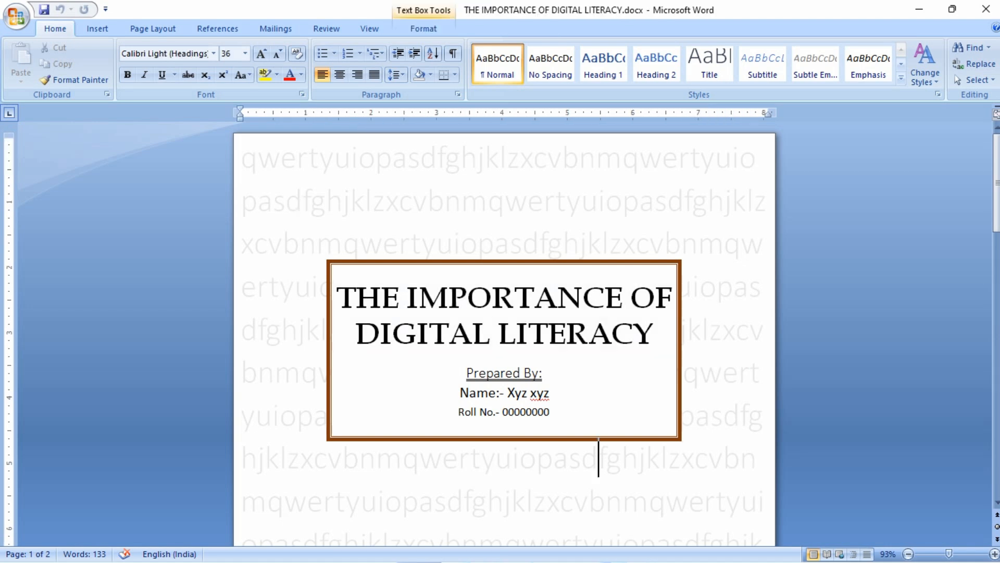
{"action": "scroll", "coordinate": [502, 333], "scroll_direction": "down", "scroll_amount": 5}
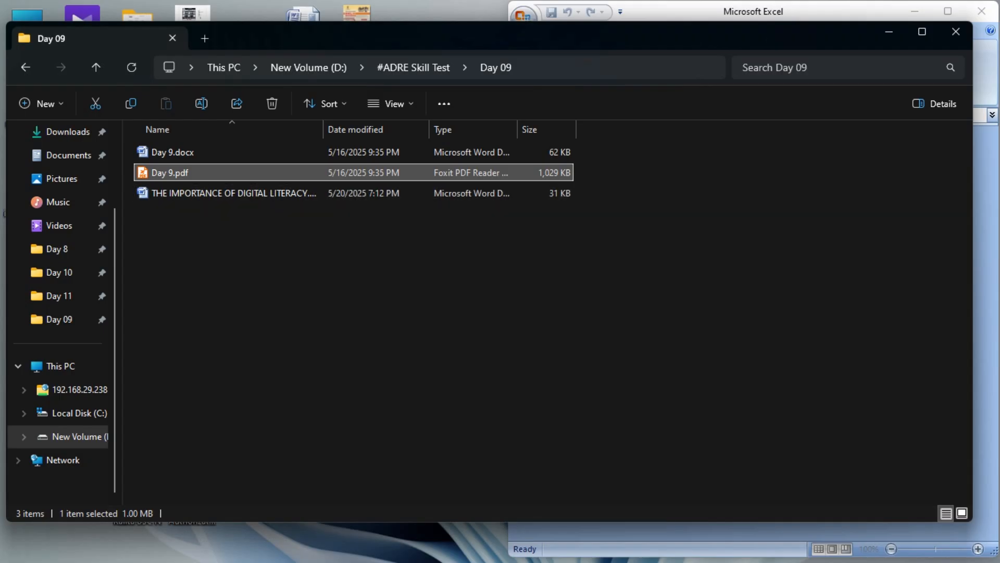
Read the Day 9.pdf task sheet, from the heading and paragraph requirements to the chart dataset on the second page
{"action": "scroll", "coordinate": [250, 359], "scroll_direction": "down", "scroll_amount": 1}
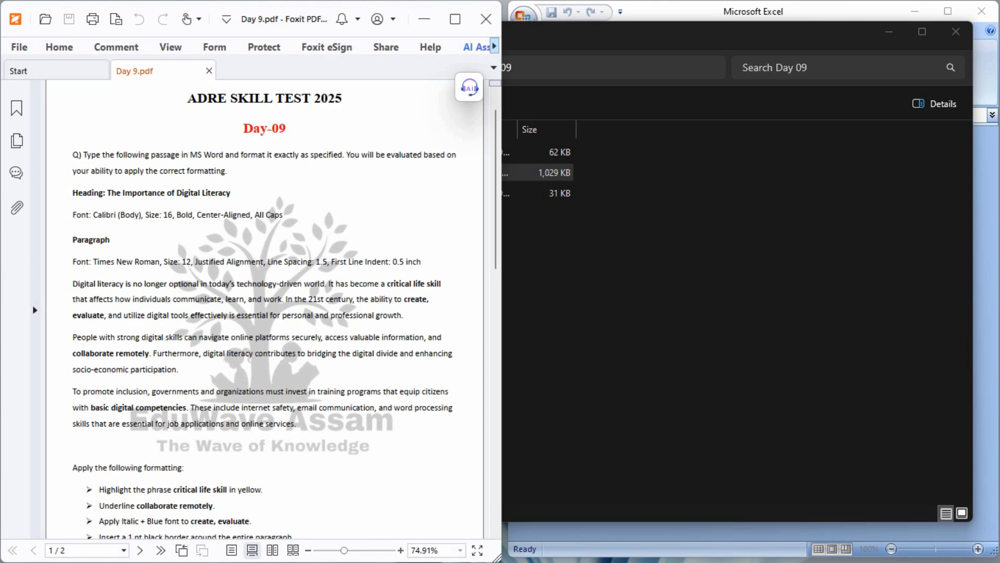
{"action": "scroll", "coordinate": [265, 309], "scroll_direction": "down", "scroll_amount": 2}
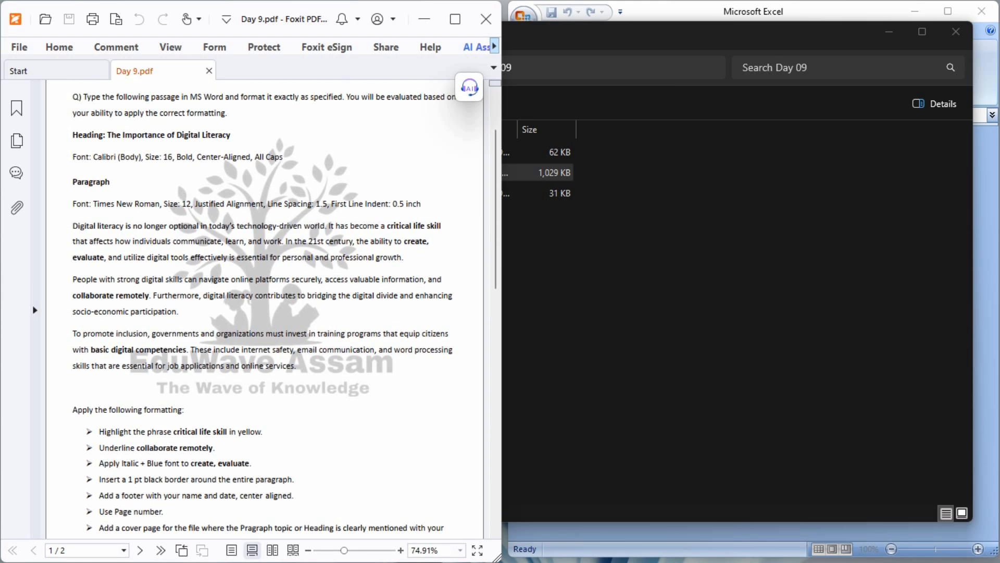
{"action": "scroll", "coordinate": [265, 309], "scroll_direction": "up", "scroll_amount": 1}
{"action": "scroll", "coordinate": [264, 310], "scroll_direction": "down", "scroll_amount": 6}
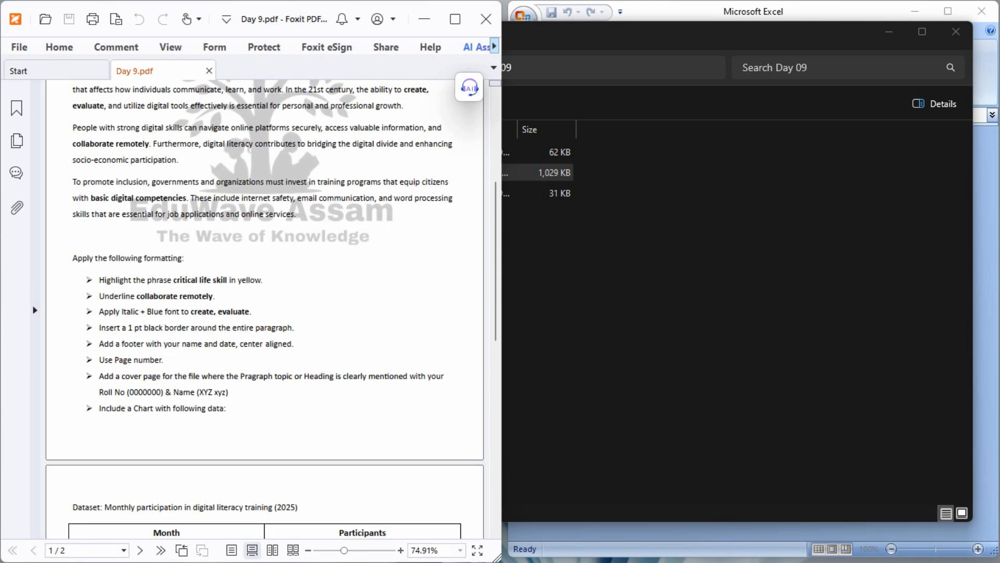
{"action": "scroll", "coordinate": [264, 310], "scroll_direction": "down", "scroll_amount": 13}
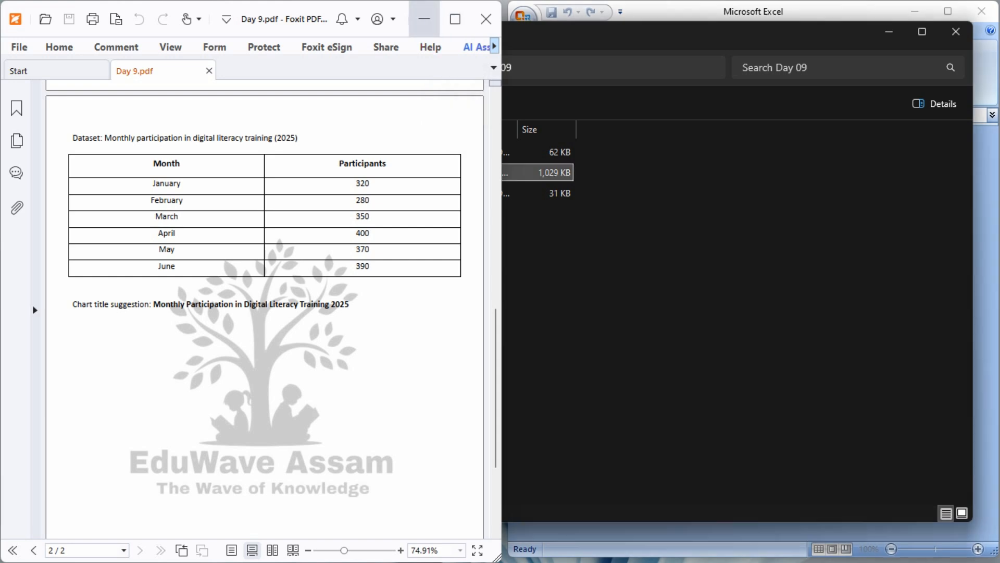
Put the PDF away, open THE IMPORTANCE OF DIGITAL LITERACY document in Word and maximize its window
{"action": "left_click", "coordinate": [425, 18]}
{"action": "double_click", "coordinate": [233, 194]}
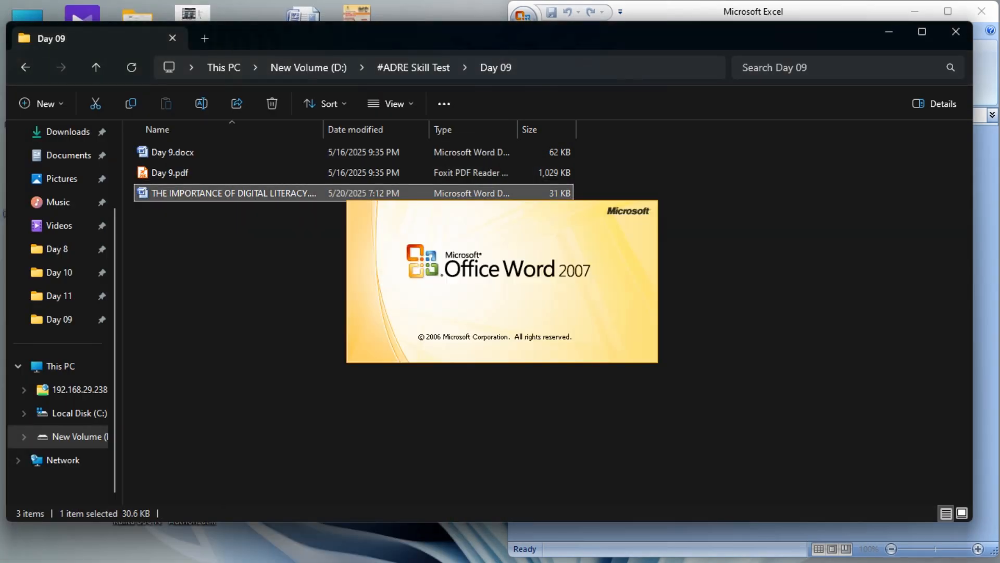
{"action": "scroll", "coordinate": [504, 333], "scroll_direction": "down", "scroll_amount": 2}
{"action": "scroll", "coordinate": [504, 333], "scroll_direction": "down", "scroll_amount": 8}
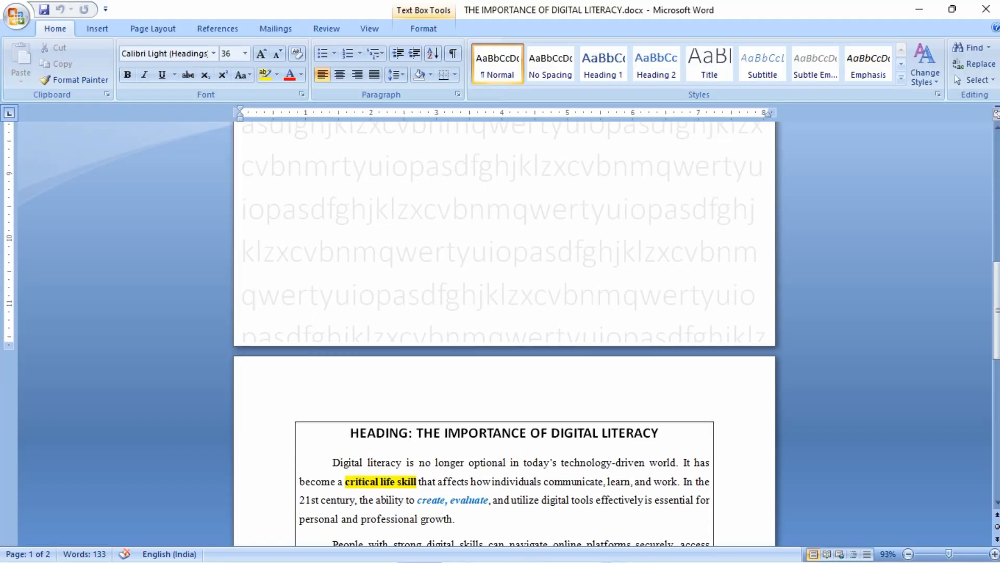
{"action": "scroll", "coordinate": [504, 333], "scroll_direction": "down", "scroll_amount": 2}
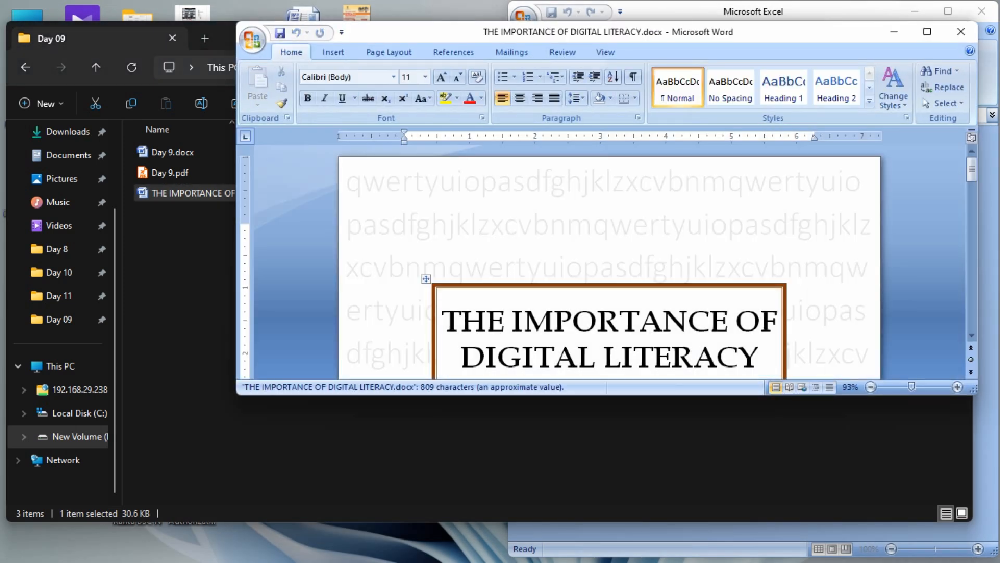
{"action": "left_click", "coordinate": [927, 32]}
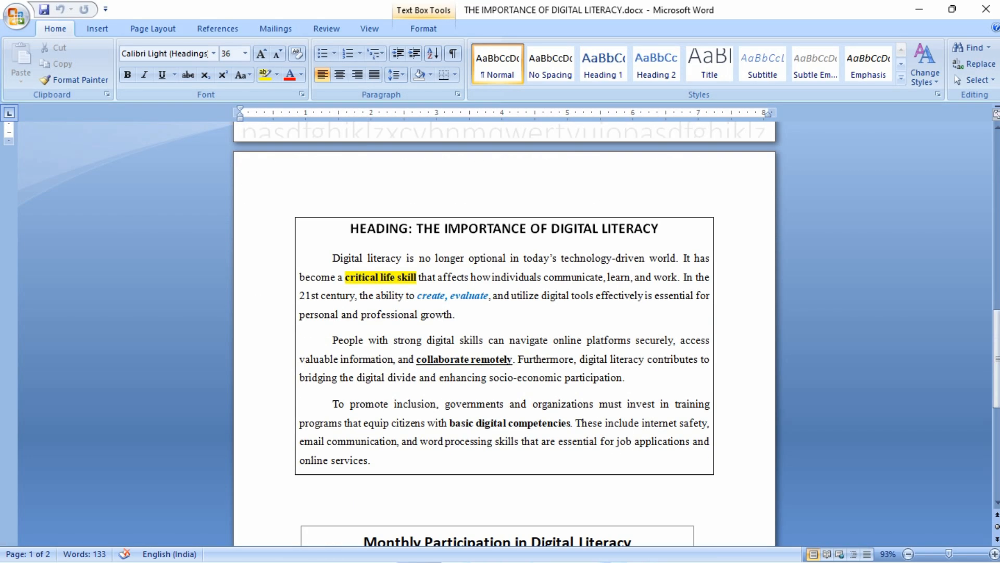
Examine the cover page, the heading and body font settings, the emphasized phrases and the chart in the document
{"action": "scroll", "coordinate": [598, 458], "scroll_direction": "up", "scroll_amount": 15}
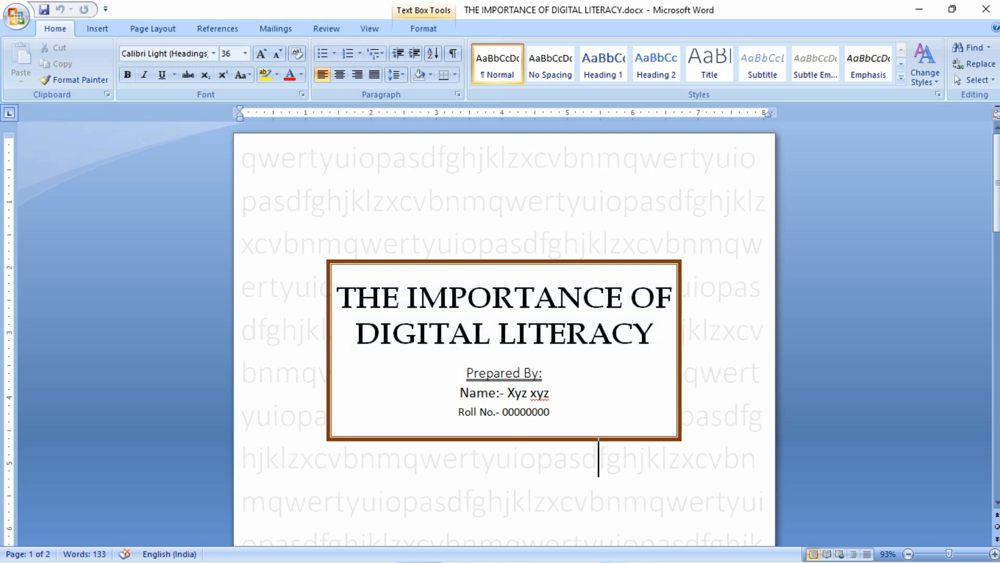
{"action": "scroll", "coordinate": [598, 459], "scroll_direction": "down", "scroll_amount": 5}
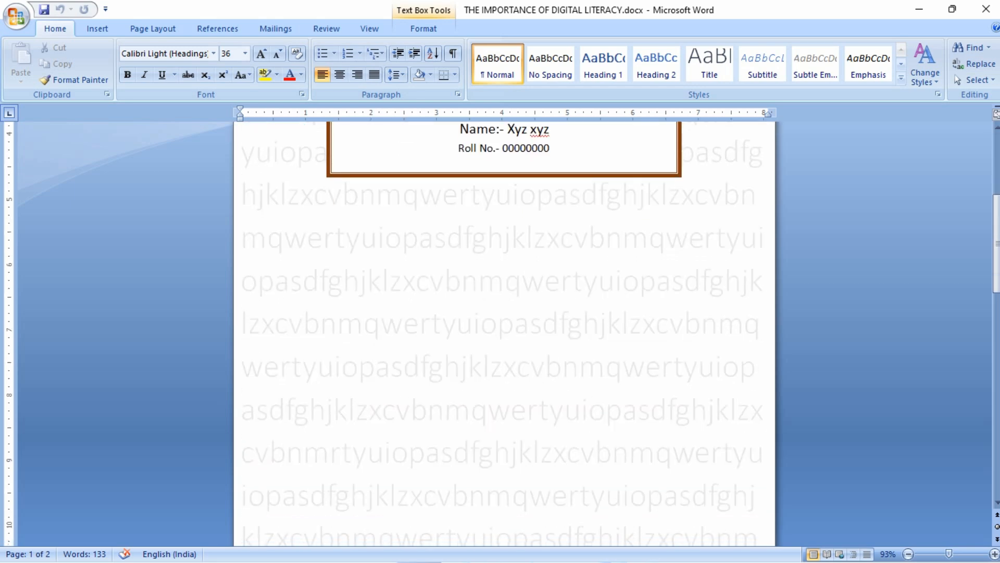
{"action": "scroll", "coordinate": [598, 458], "scroll_direction": "down", "scroll_amount": 10}
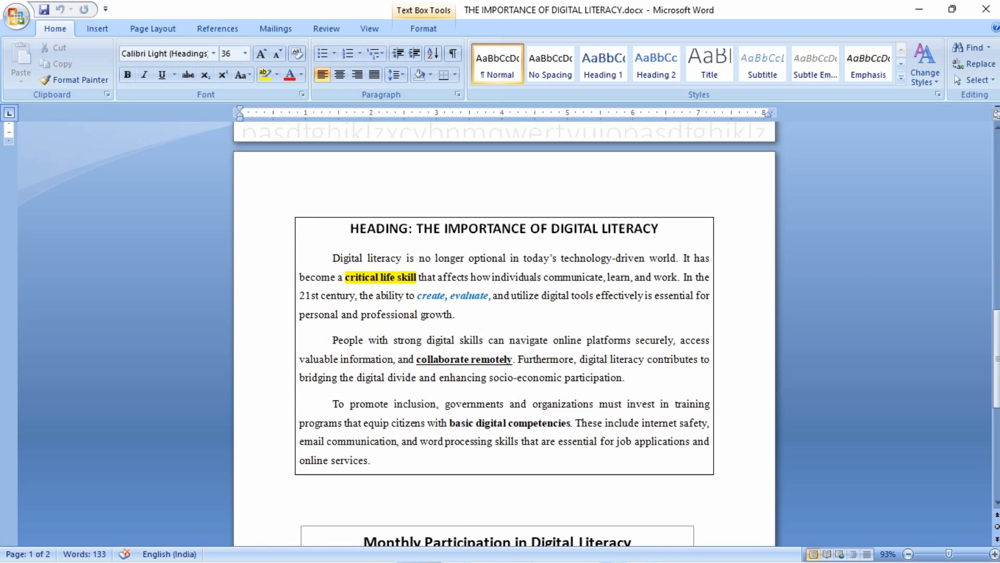
{"action": "scroll", "coordinate": [504, 333], "scroll_direction": "down", "scroll_amount": 1}
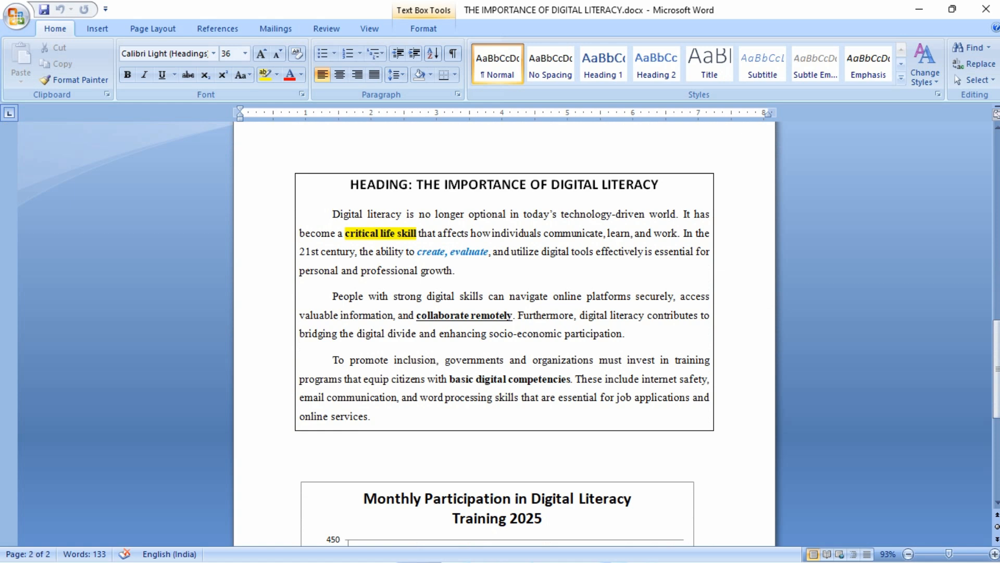
{"action": "left_click", "coordinate": [449, 185]}
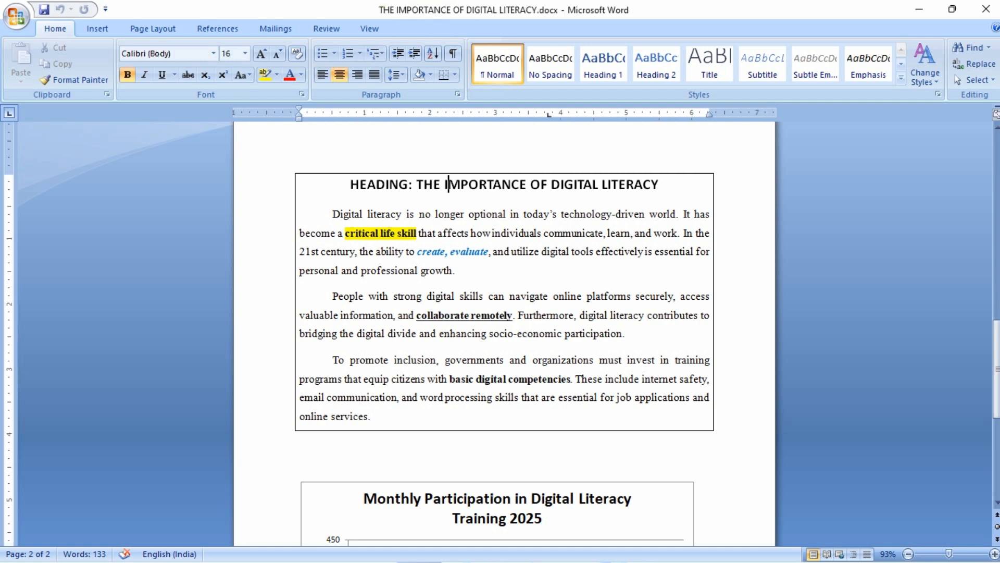
{"action": "left_click", "coordinate": [333, 215]}
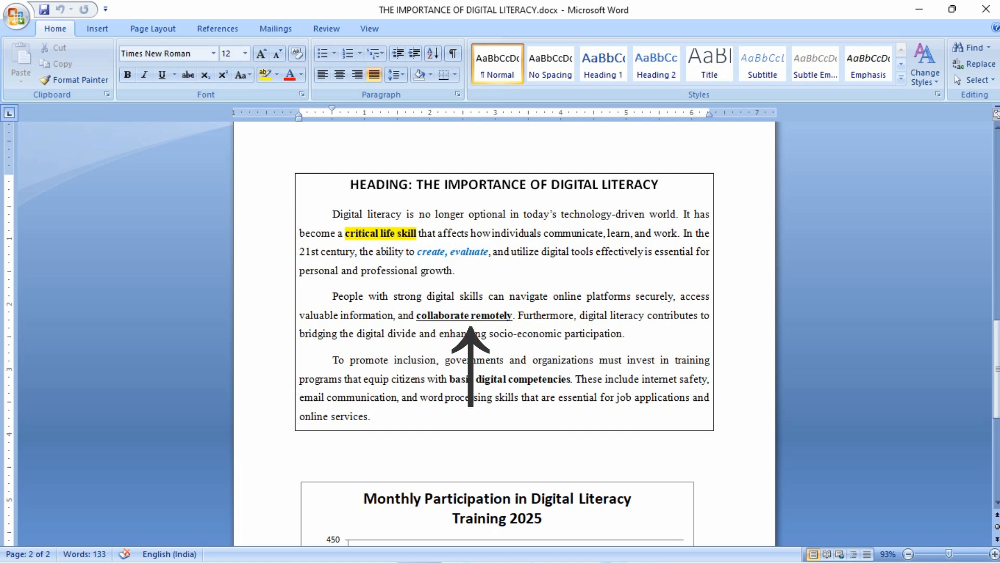
{"action": "scroll", "coordinate": [504, 333], "scroll_direction": "down", "scroll_amount": 2}
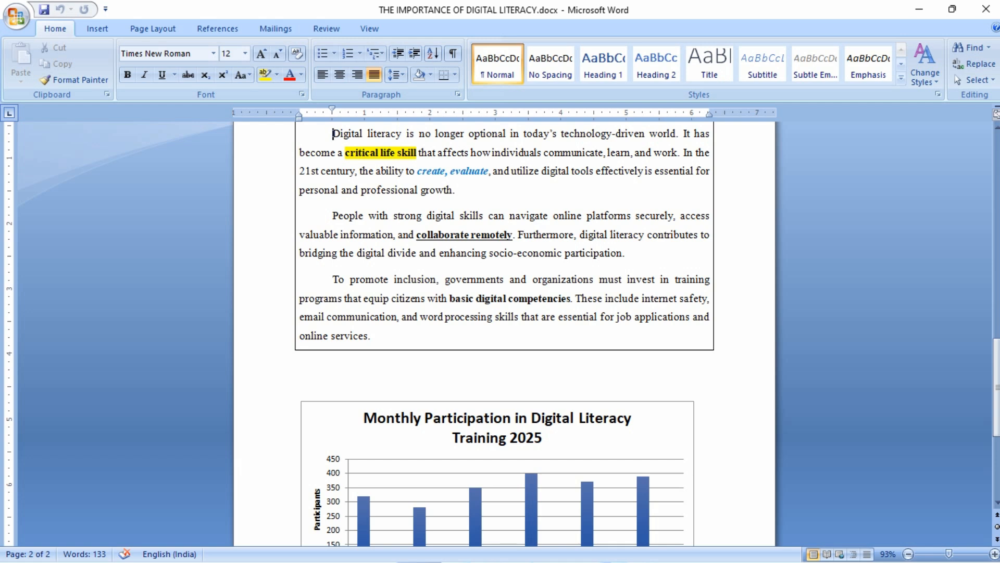
{"action": "left_click", "coordinate": [450, 299]}
Apply outside borders around the heading and the three body paragraphs
{"action": "scroll", "coordinate": [504, 333], "scroll_direction": "up", "scroll_amount": 3}
{"action": "left_click_drag", "start_coordinate": [373, 454], "coordinate": [350, 222]}
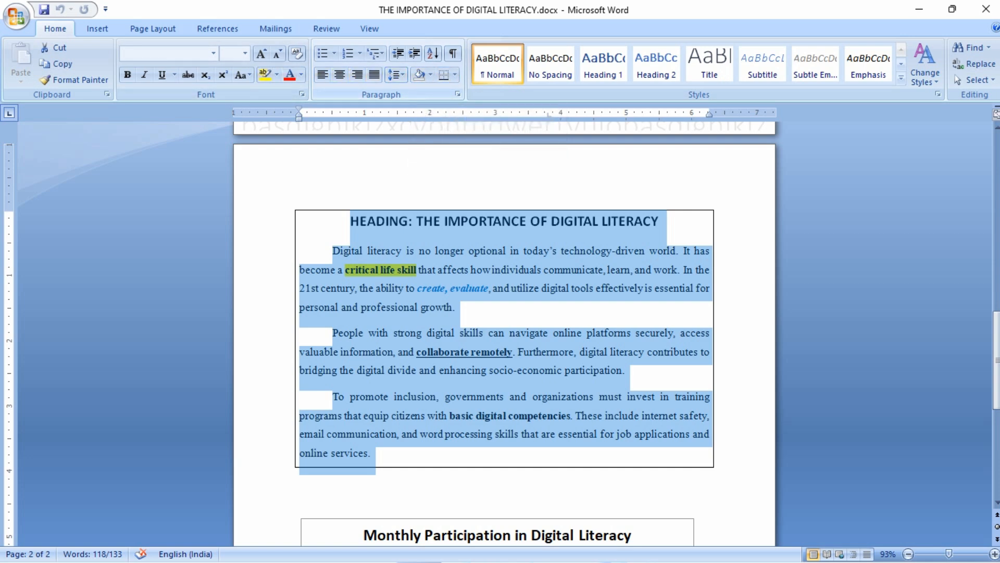
{"action": "left_click", "coordinate": [430, 74]}
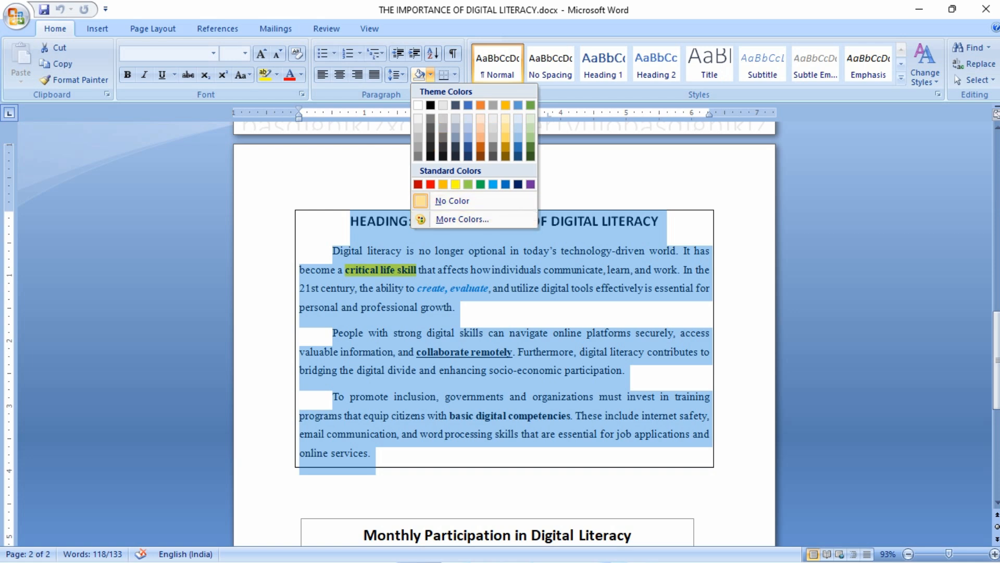
{"action": "left_click", "coordinate": [455, 74]}
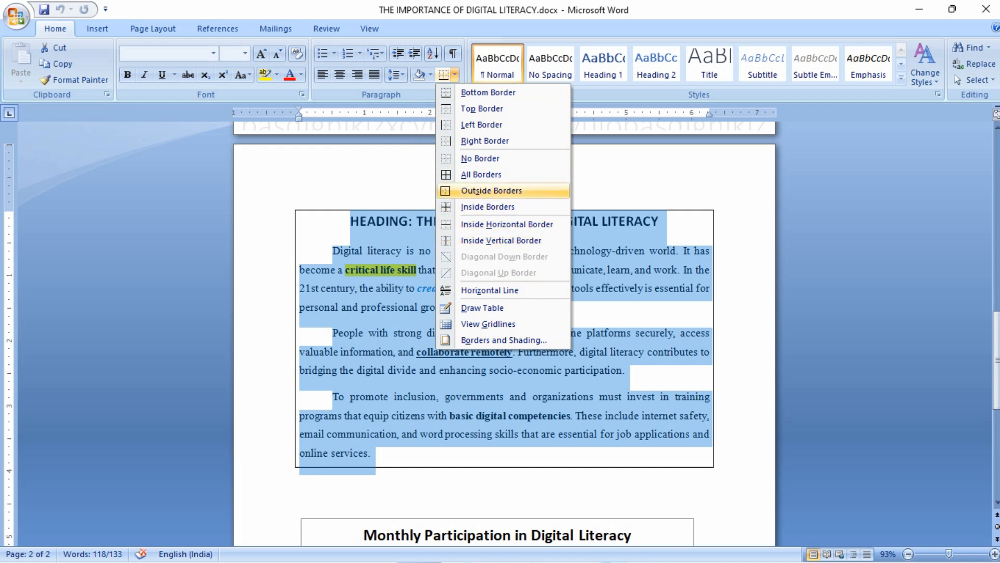
{"action": "left_click", "coordinate": [491, 191]}
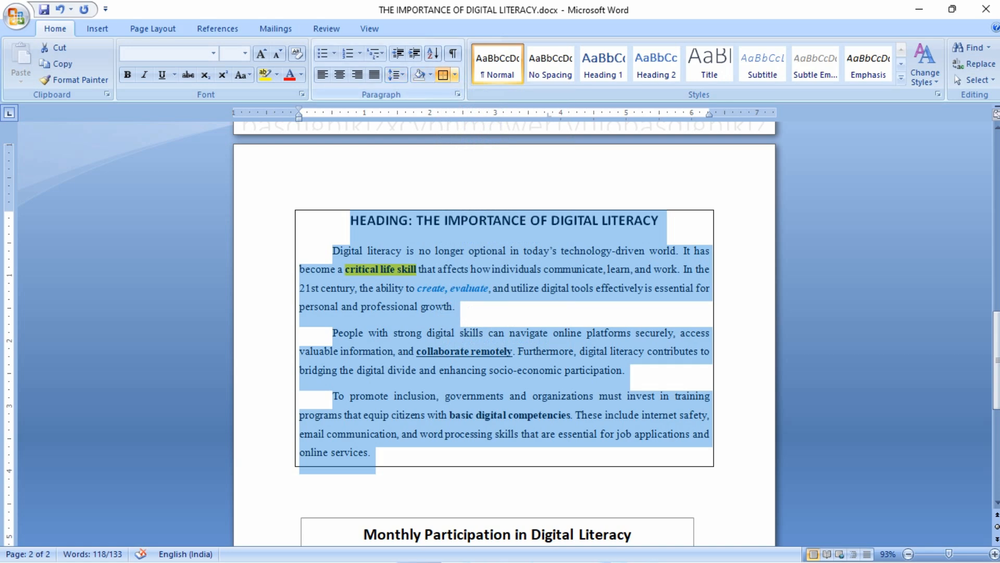
Set the box border around the heading and body paragraphs to a solid 1 pt line
{"action": "left_click", "coordinate": [455, 75]}
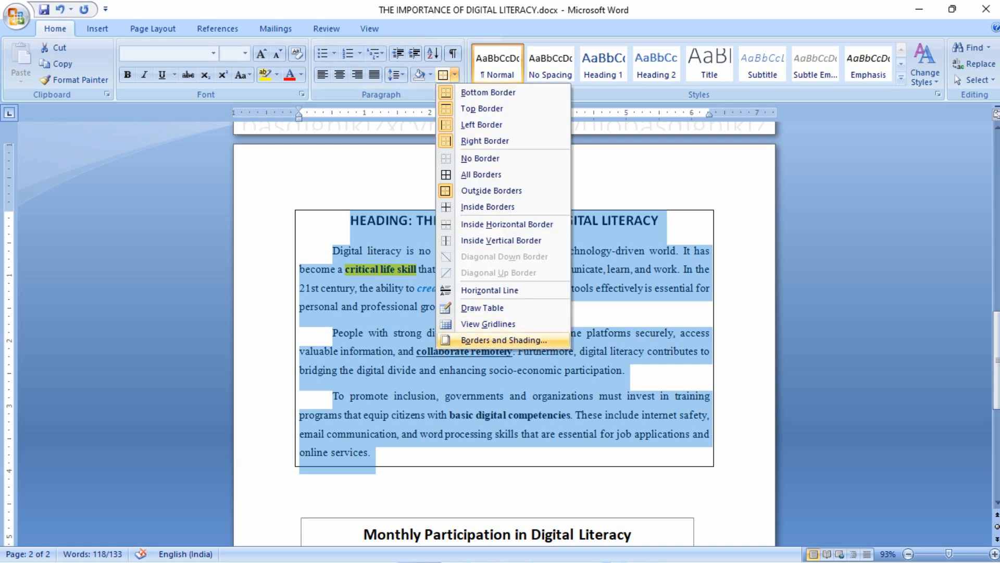
{"action": "left_click", "coordinate": [498, 340]}
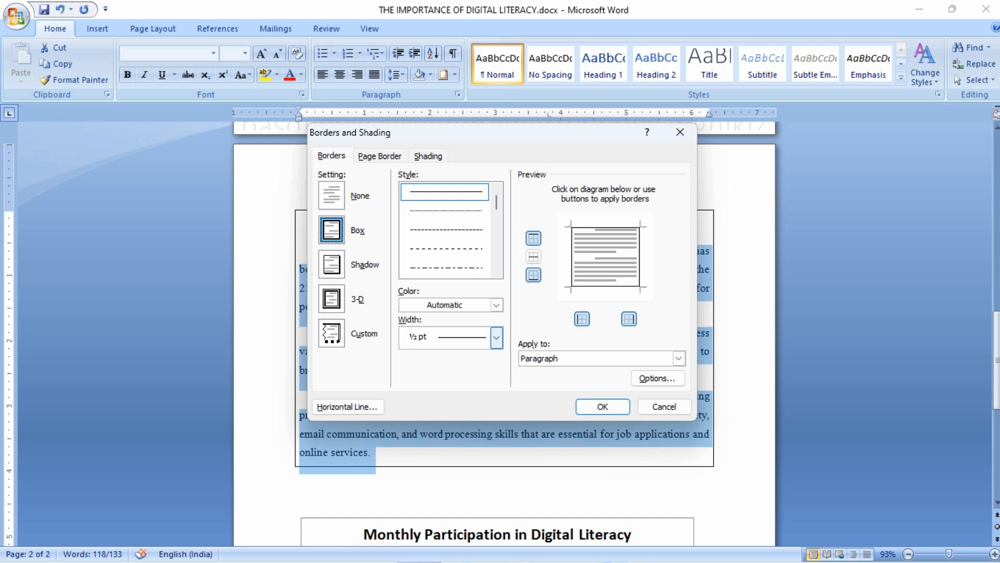
{"action": "left_click", "coordinate": [497, 337]}
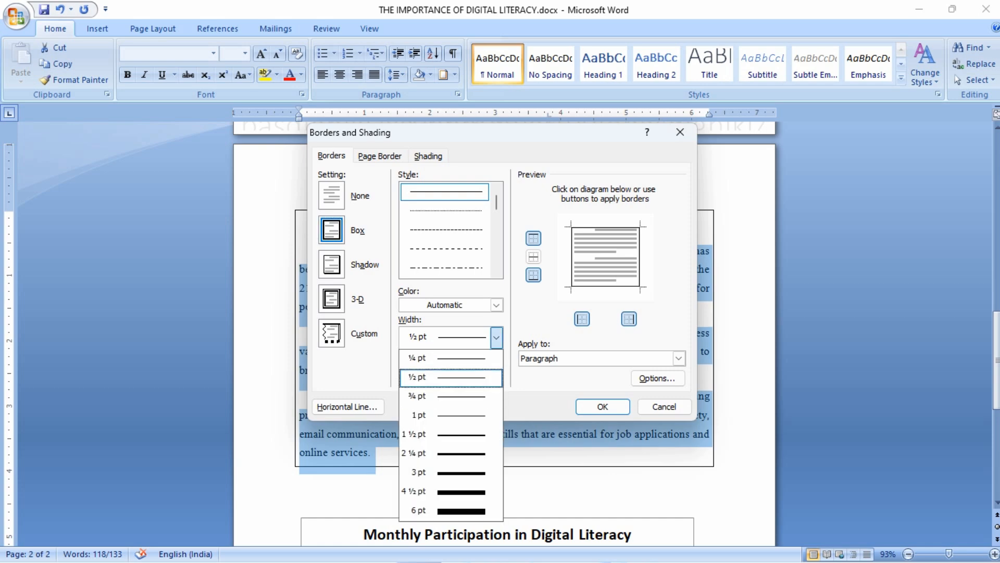
{"action": "left_click", "coordinate": [451, 415]}
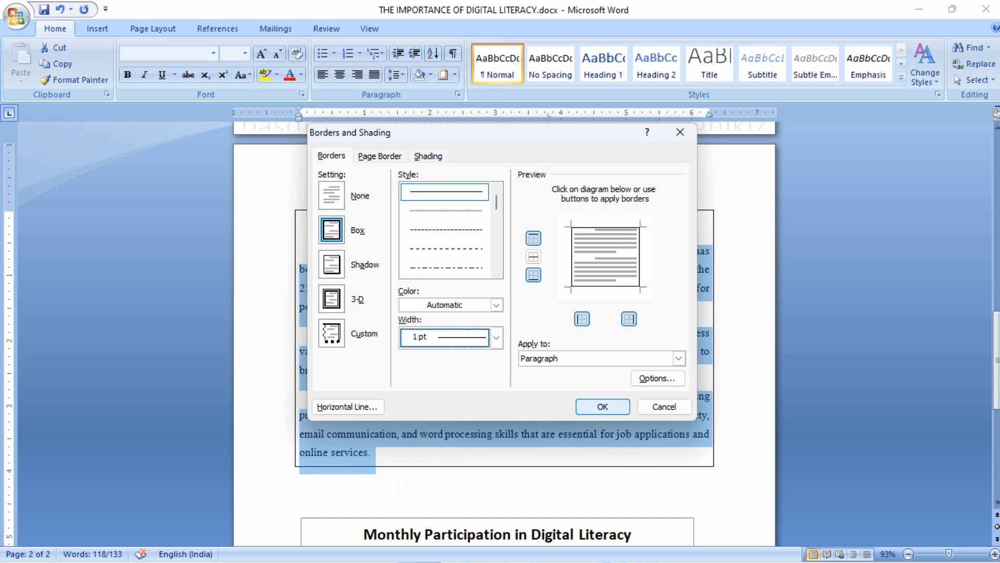
{"action": "left_click", "coordinate": [603, 406]}
{"action": "left_click", "coordinate": [449, 417]}
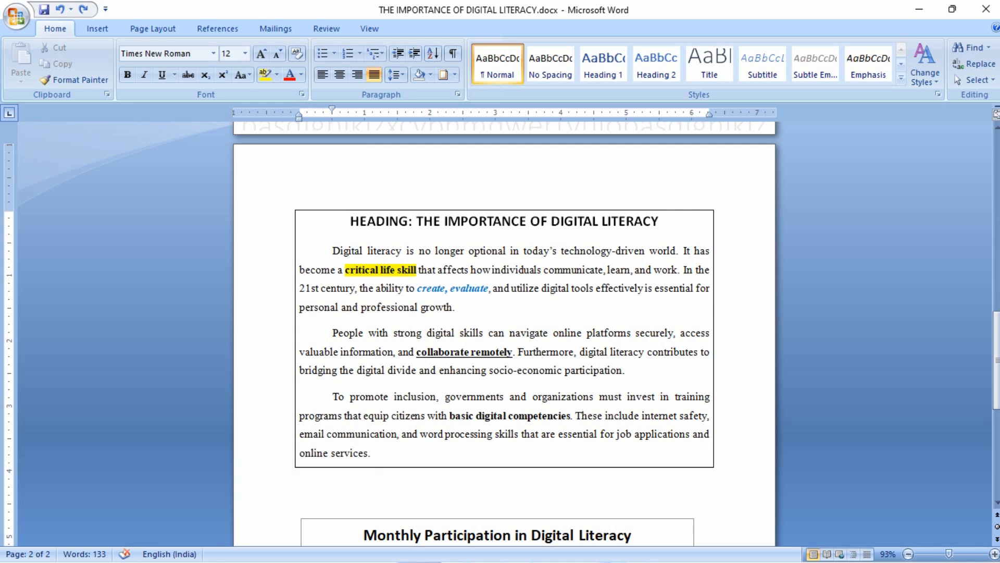
Apply a 0.5" hanging indent to the three body paragraphs below the heading
{"action": "left_click", "coordinate": [372, 453]}
{"action": "left_click_drag", "start_coordinate": [372, 453], "coordinate": [333, 250]}
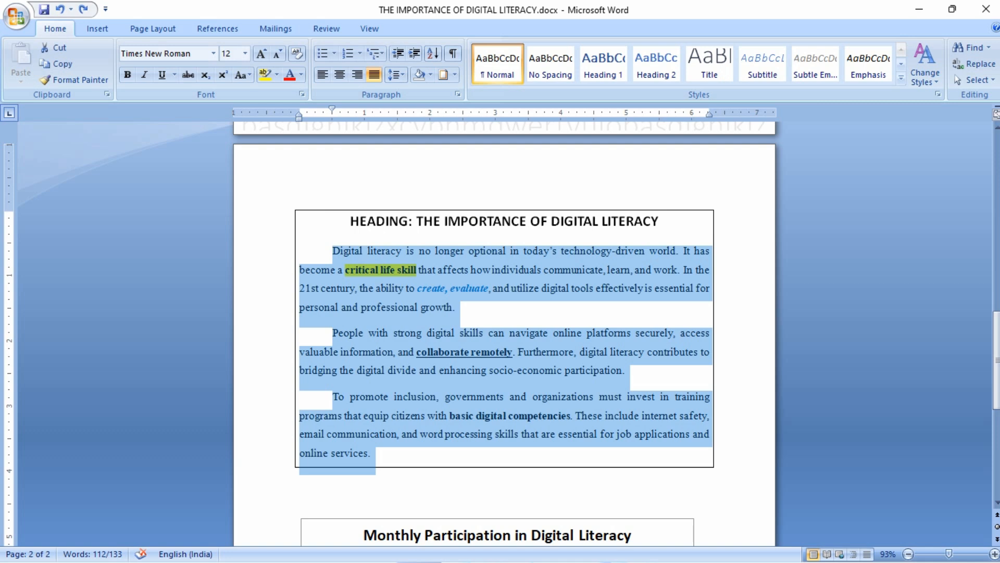
{"action": "left_click", "coordinate": [504, 416]}
{"action": "key", "text": "ctrl+shift+Up"}
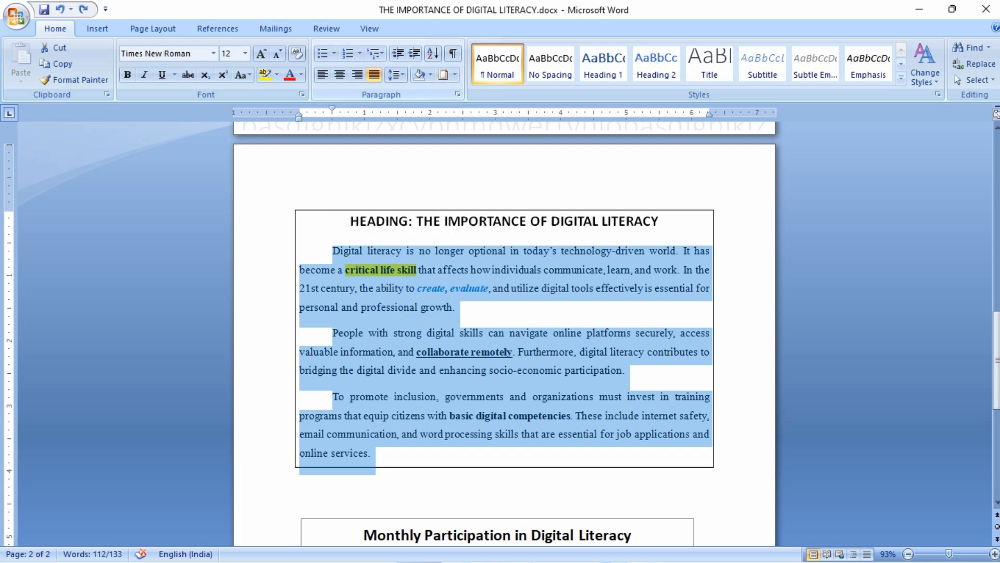
{"action": "left_click", "coordinate": [456, 93]}
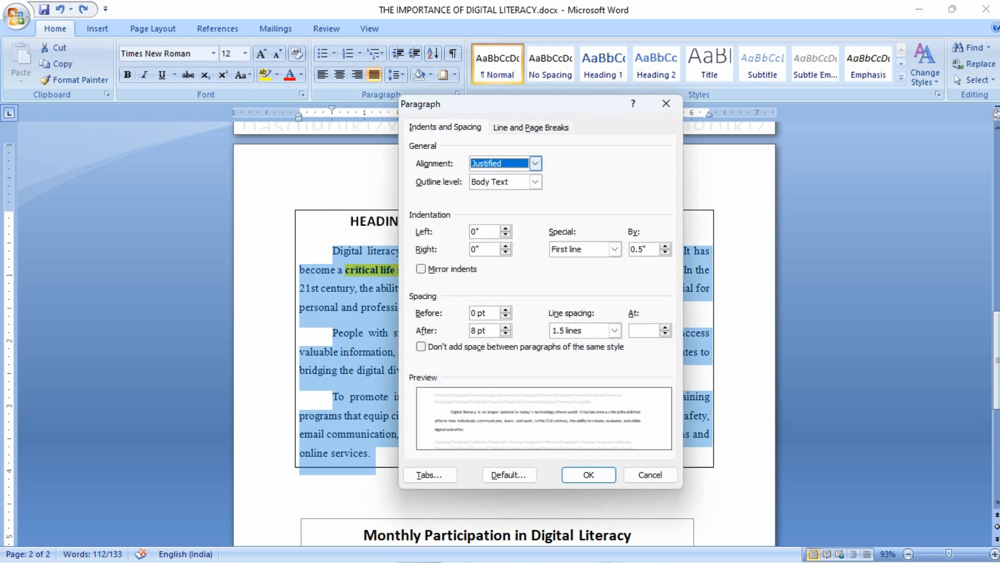
{"action": "left_click", "coordinate": [615, 249]}
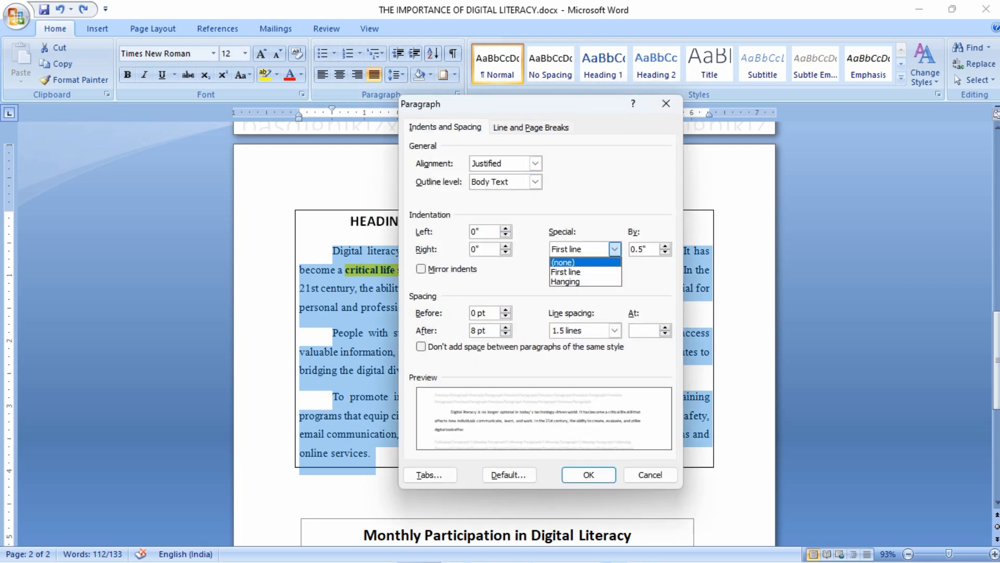
{"action": "key", "text": "Down"}
{"action": "key", "text": "Down"}
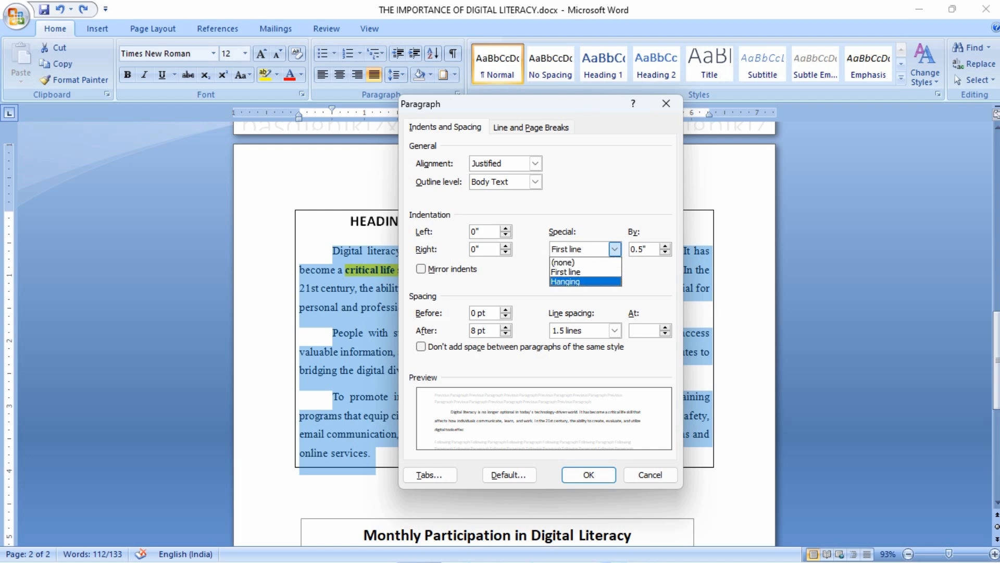
{"action": "key", "text": "Up"}
{"action": "key", "text": "Down"}
{"action": "key", "text": "Up"}
{"action": "key", "text": "Down"}
{"action": "key", "text": "Return"}
{"action": "key", "text": "Return"}
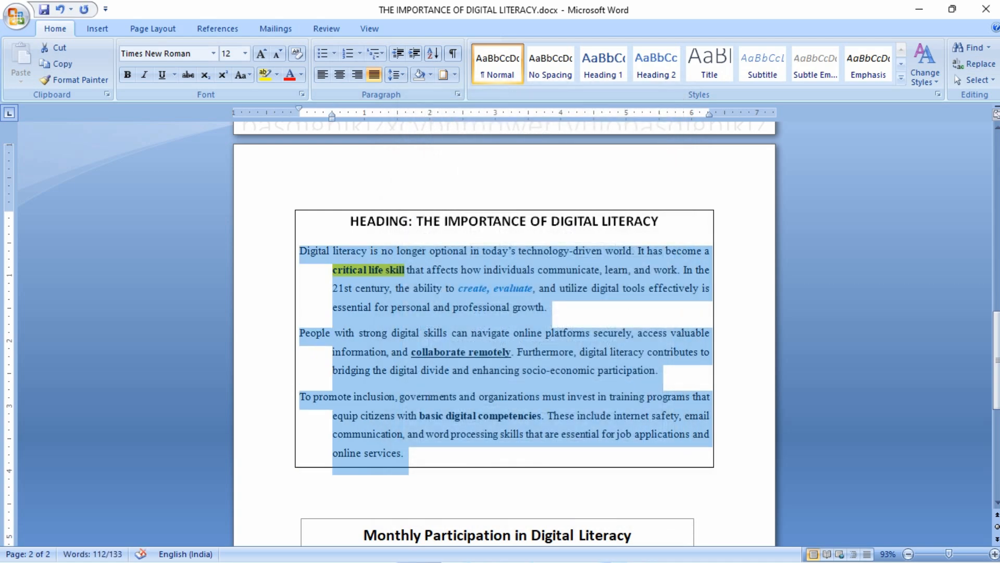
Change the special indentation of the three body paragraphs to First line by 0.5"
{"action": "left_click", "coordinate": [458, 94]}
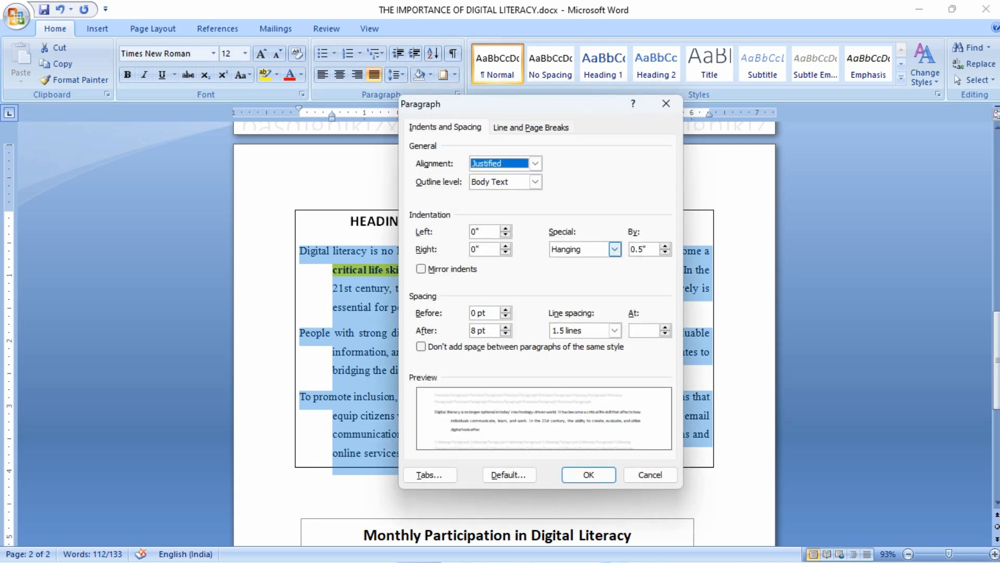
{"action": "key", "text": "alt+s"}
{"action": "key", "text": "alt+Down"}
{"action": "key", "text": "Up"}
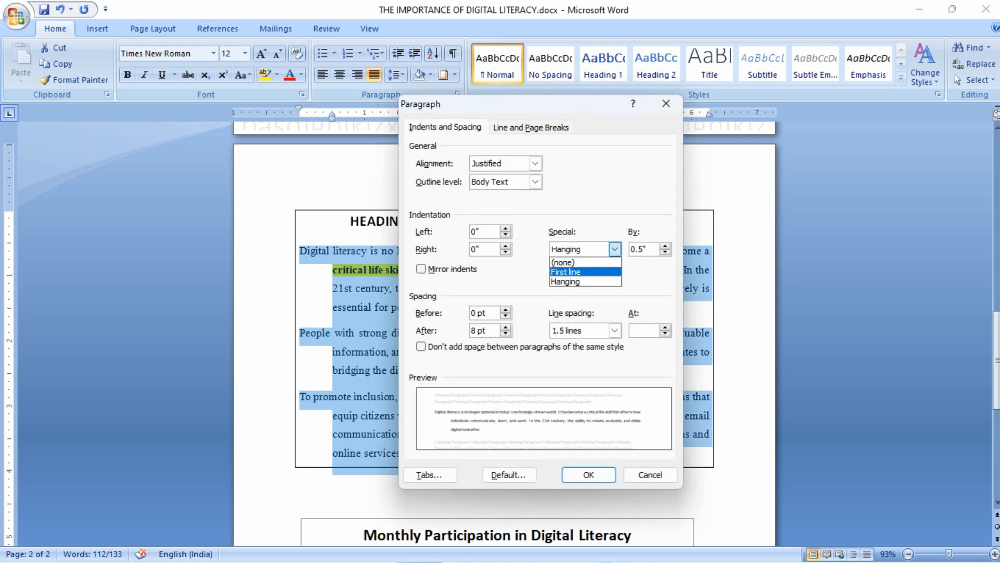
{"action": "key", "text": "Return"}
{"action": "key", "text": "Return"}
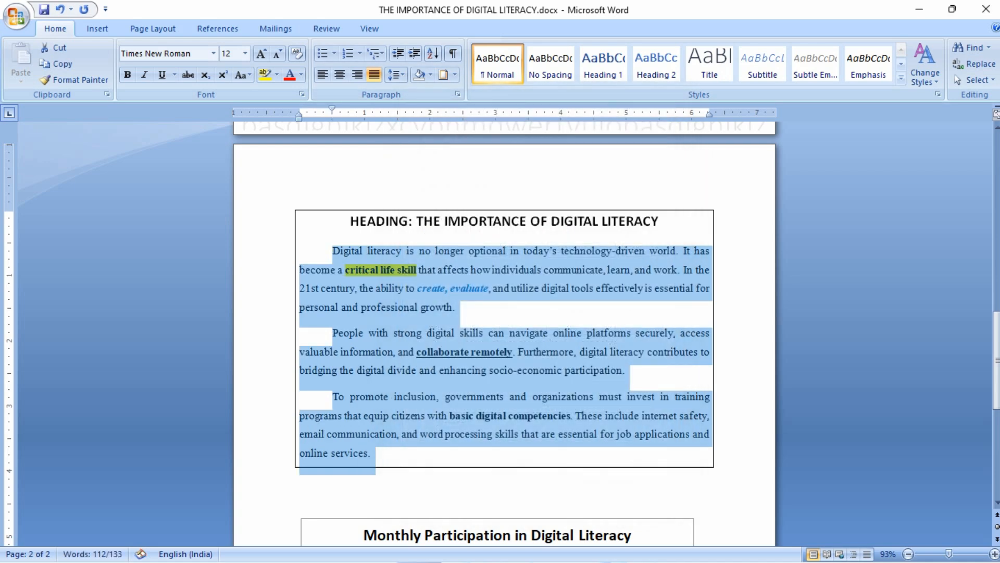
Check the remaining formatting instructions in the Day 9 task sheet and open the second page's footer for editing
{"action": "mouse_move", "coordinate": [379, 545]}
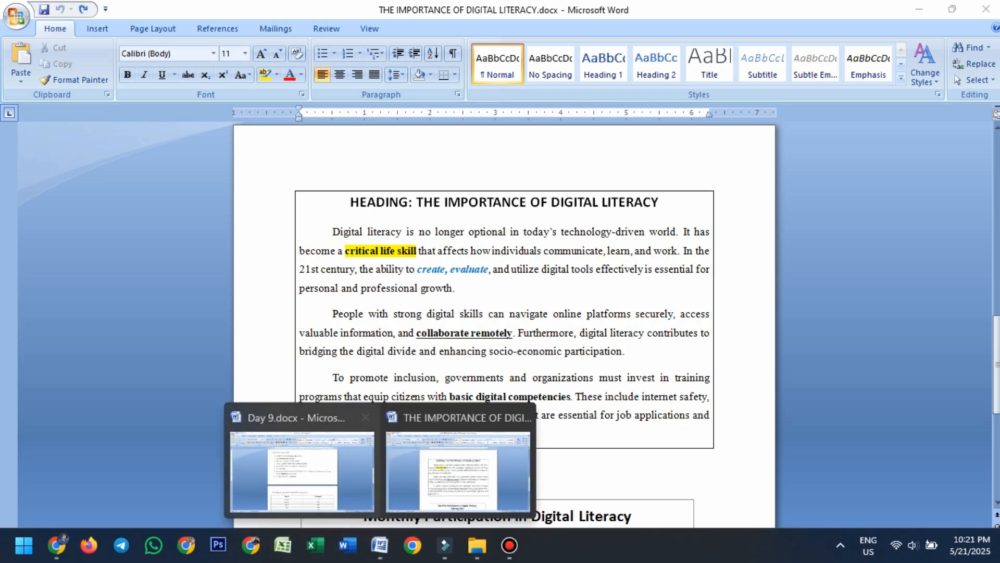
{"action": "left_click", "coordinate": [302, 491]}
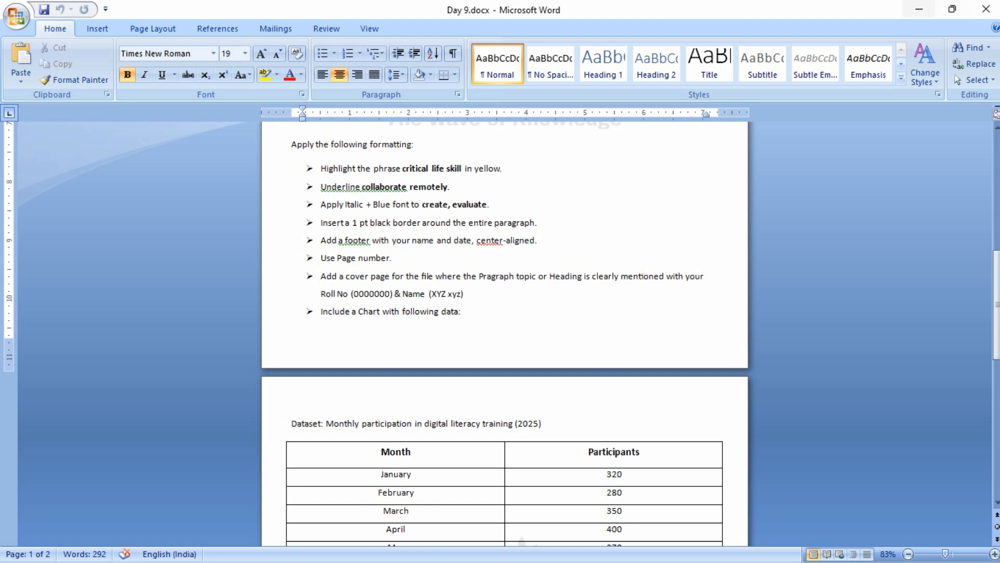
{"action": "left_click", "coordinate": [919, 10]}
{"action": "scroll", "coordinate": [504, 333], "scroll_direction": "down", "scroll_amount": 5}
{"action": "scroll", "coordinate": [505, 334], "scroll_direction": "down", "scroll_amount": 2}
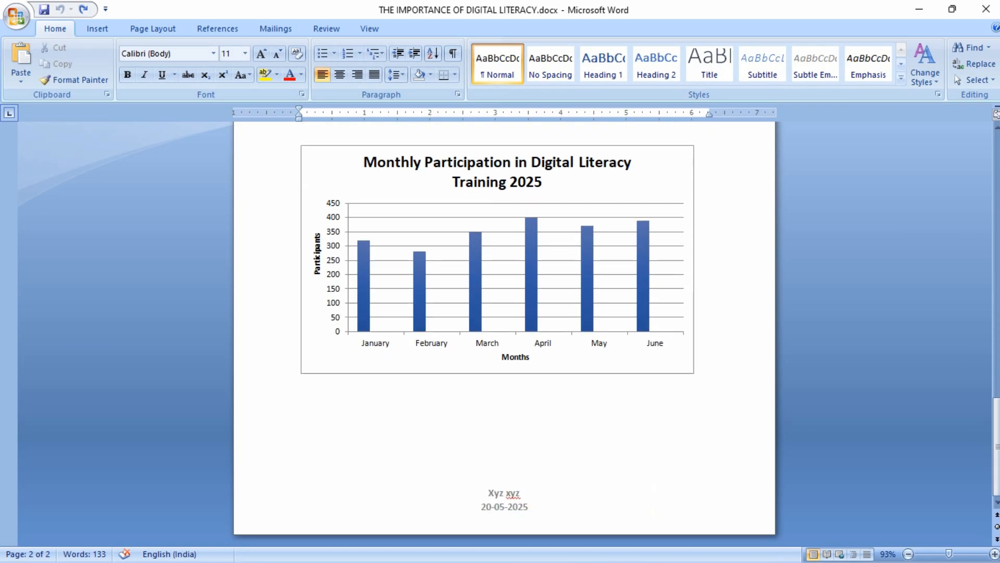
{"action": "double_click", "coordinate": [492, 493]}
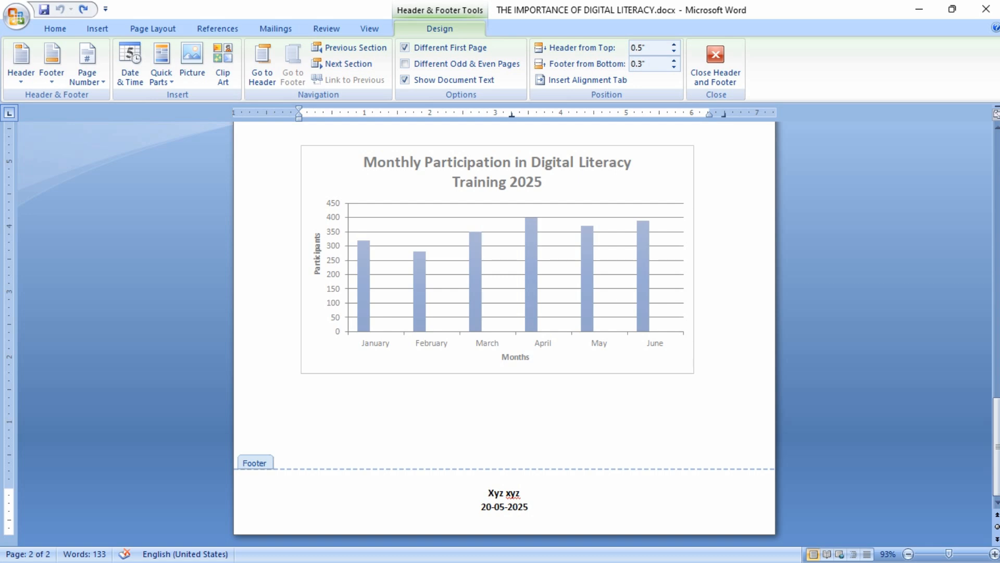
Check the page number instruction in the Day 9 task sheet, then return to the end of the formatted document
{"action": "key", "text": "alt+Tab"}
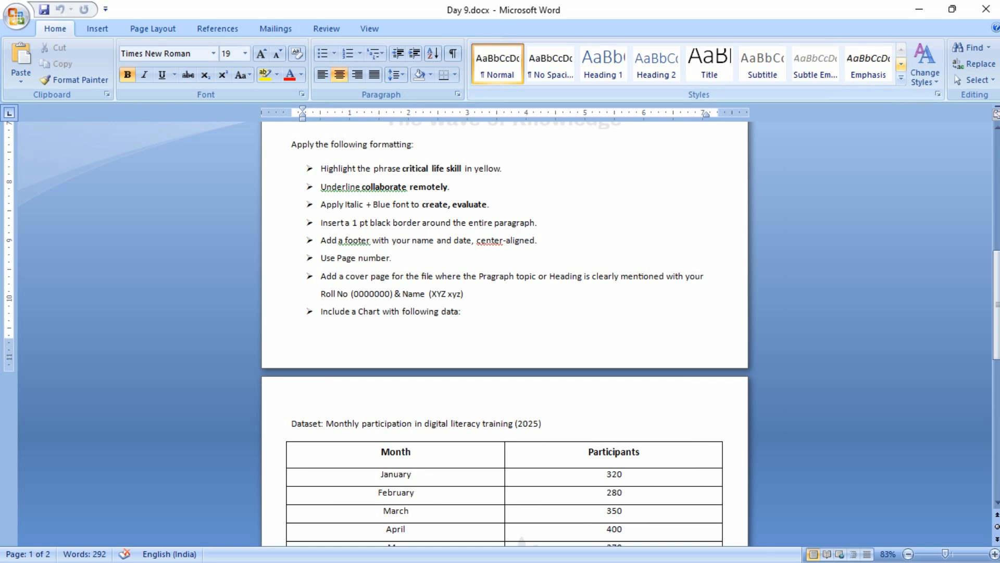
{"action": "key", "text": "alt+Tab"}
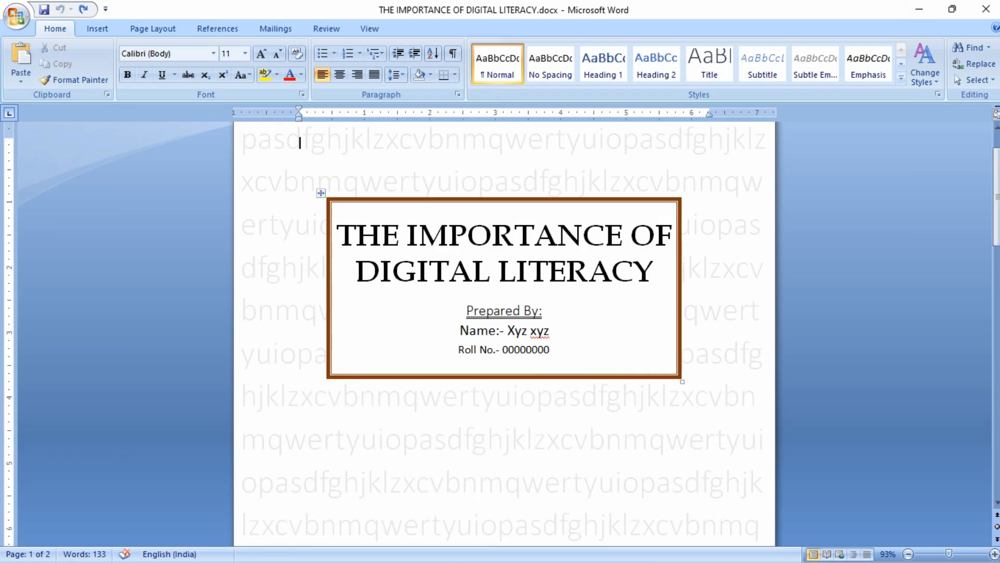
{"action": "scroll", "coordinate": [504, 333], "scroll_direction": "down", "scroll_amount": 2}
{"action": "scroll", "coordinate": [504, 333], "scroll_direction": "down", "scroll_amount": 15}
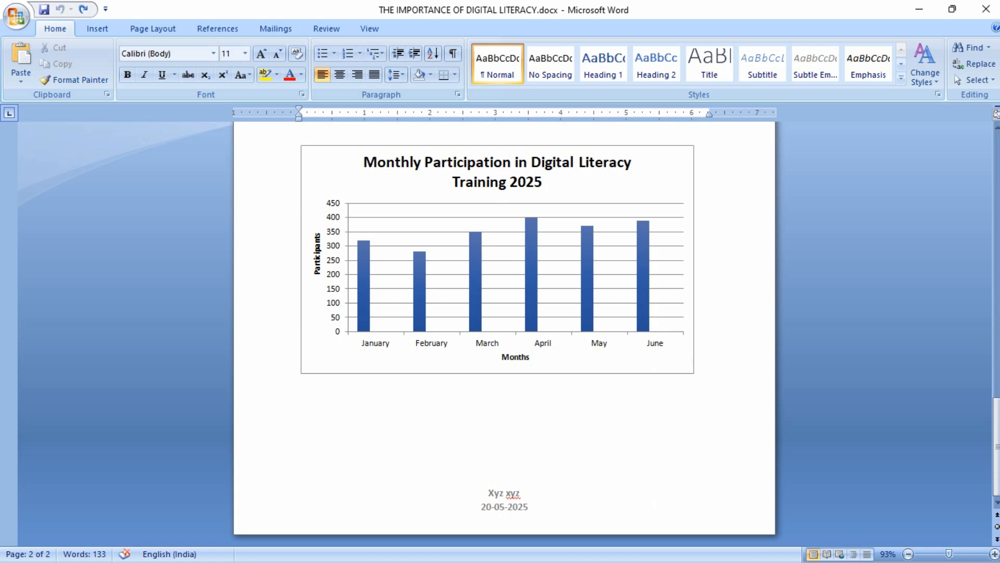
Insert an Accent Bar 1 page number at the top of the page, with the second page as the target
{"action": "scroll", "coordinate": [533, 307], "scroll_direction": "up", "scroll_amount": 11}
{"action": "left_click", "coordinate": [533, 305]}
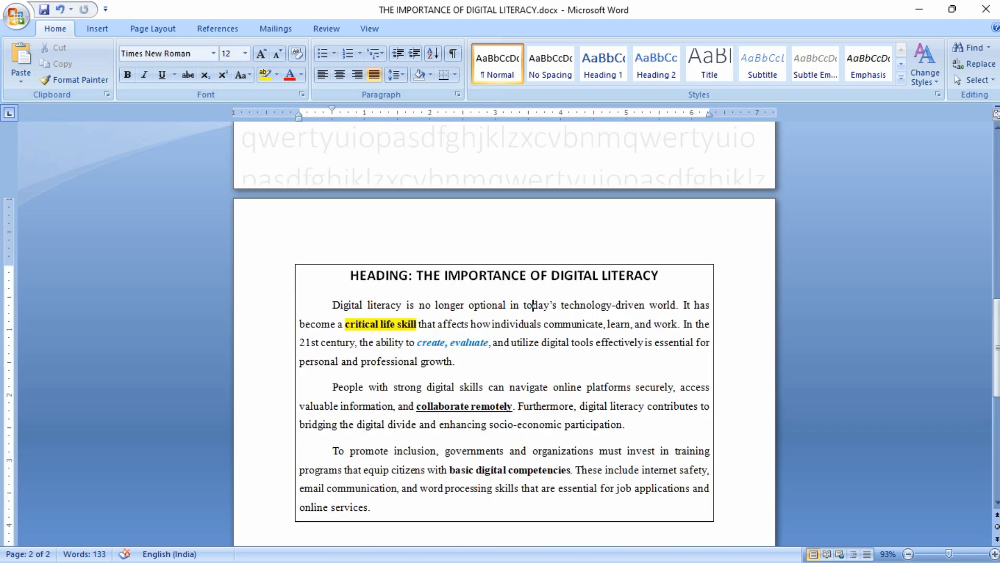
{"action": "left_click", "coordinate": [98, 28]}
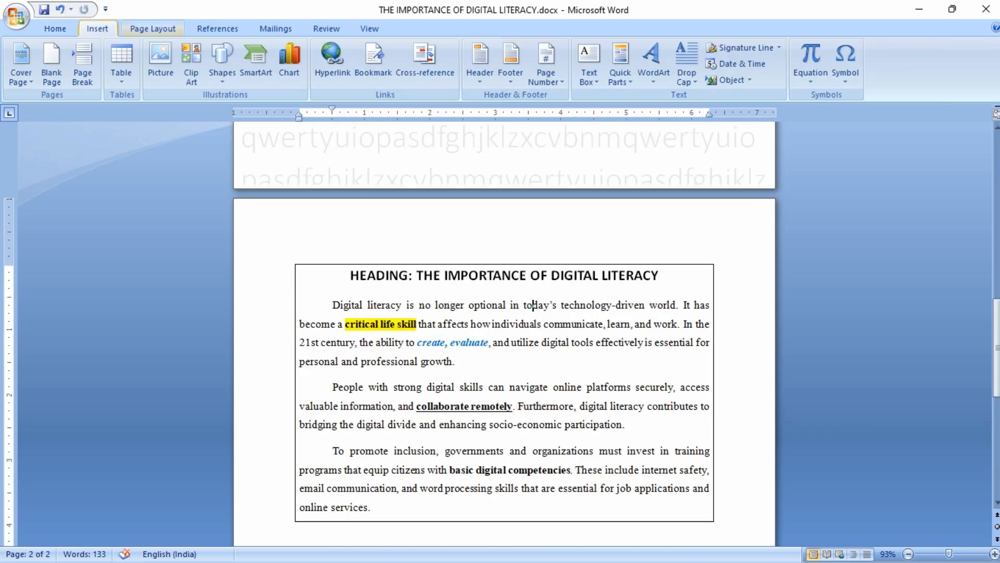
{"action": "scroll", "coordinate": [504, 333], "scroll_direction": "down", "scroll_amount": 10}
{"action": "left_click", "coordinate": [546, 62]}
{"action": "mouse_move", "coordinate": [574, 98]}
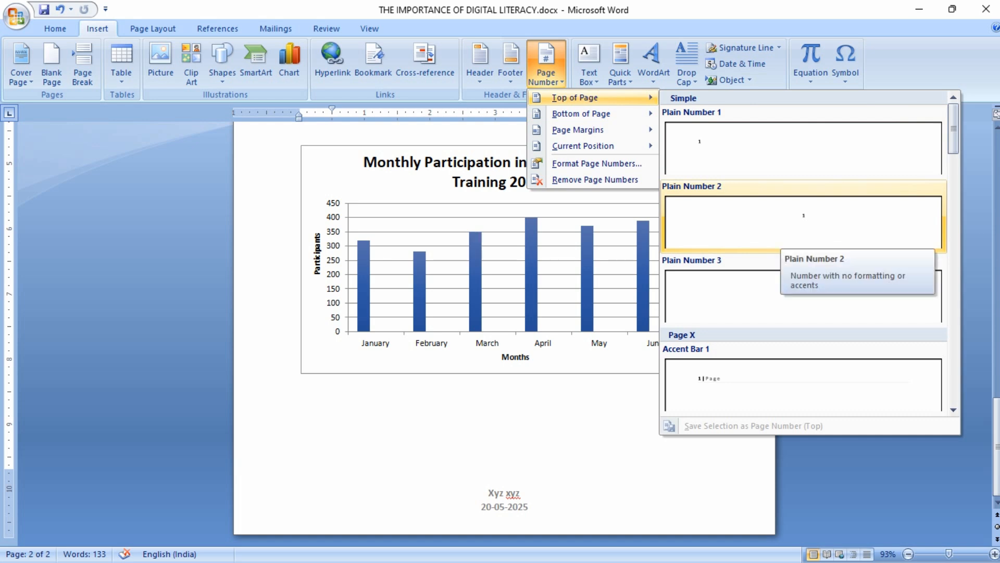
{"action": "scroll", "coordinate": [804, 292], "scroll_direction": "down", "scroll_amount": 8}
{"action": "scroll", "coordinate": [805, 292], "scroll_direction": "up", "scroll_amount": 8}
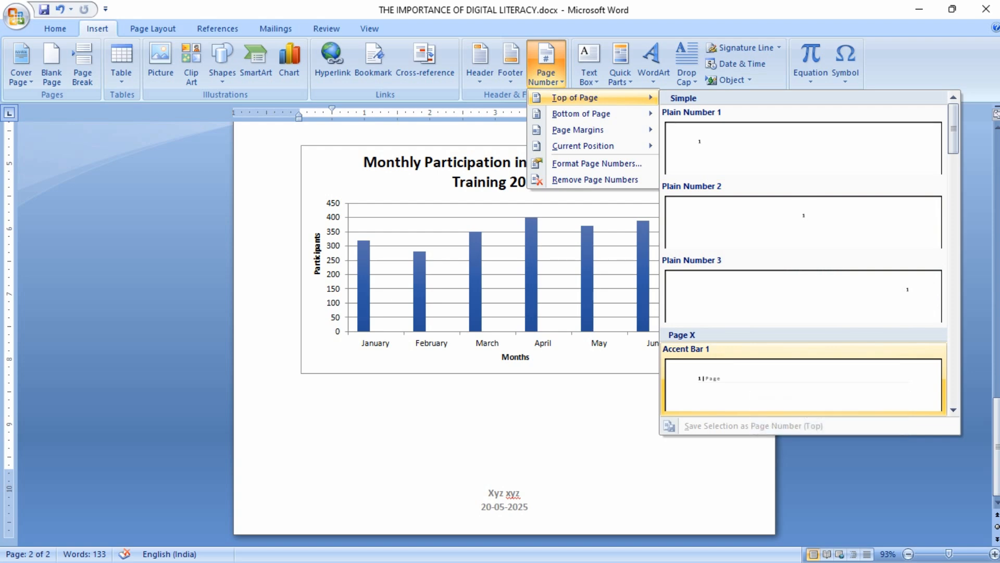
{"action": "left_click", "coordinate": [802, 386]}
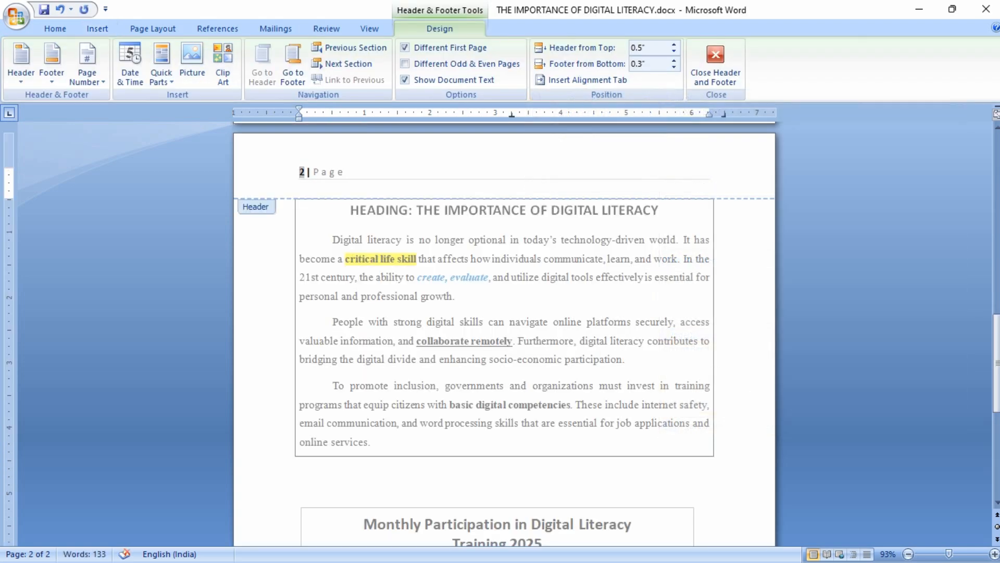
Replace the page number in the second page's header with 1
{"action": "scroll", "coordinate": [504, 333], "scroll_direction": "up", "scroll_amount": 4}
{"action": "scroll", "coordinate": [505, 334], "scroll_direction": "down", "scroll_amount": 1}
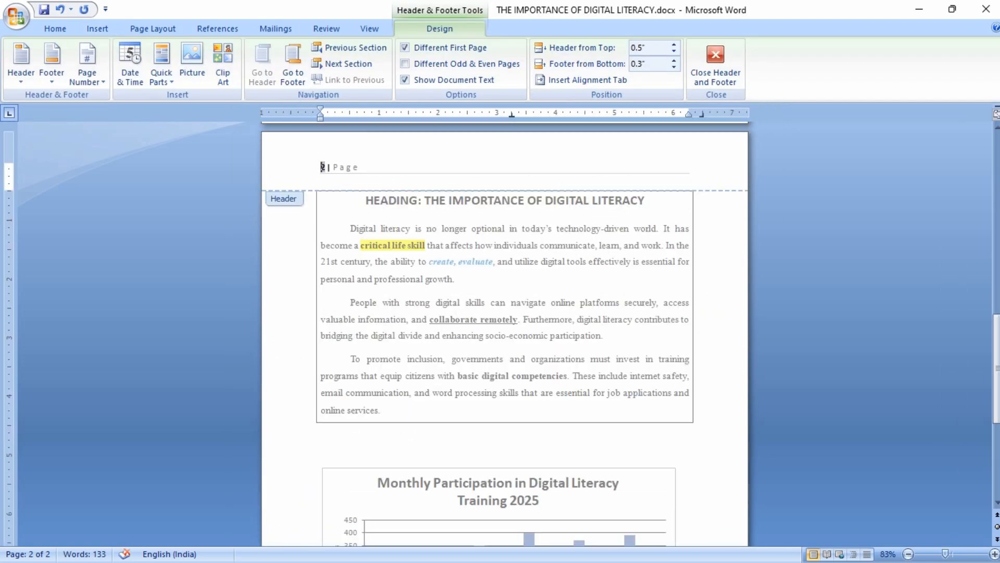
{"action": "scroll", "coordinate": [504, 333], "scroll_direction": "up", "scroll_amount": 2}
{"action": "scroll", "coordinate": [504, 334], "scroll_direction": "up", "scroll_amount": 8}
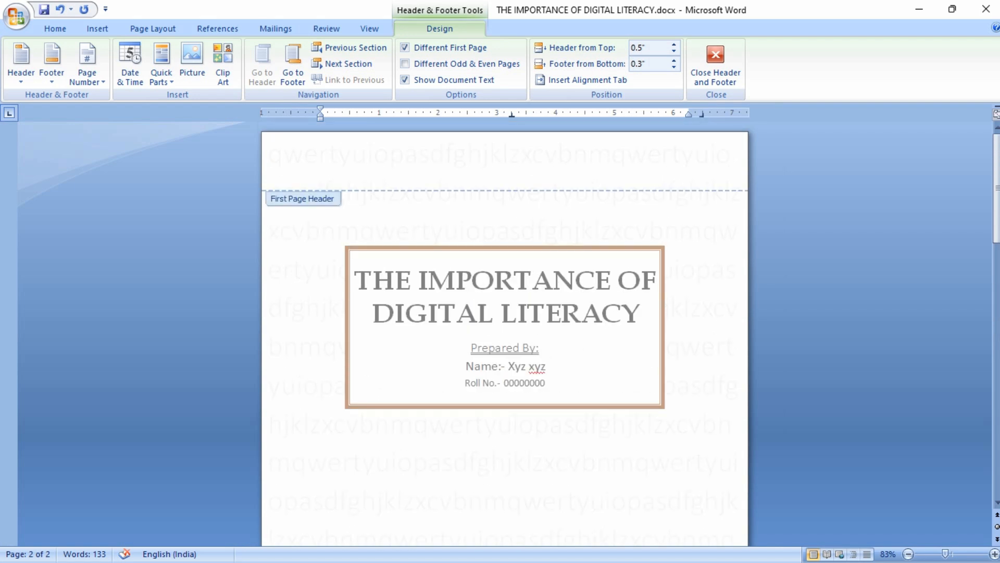
{"action": "scroll", "coordinate": [504, 333], "scroll_direction": "down", "scroll_amount": 10}
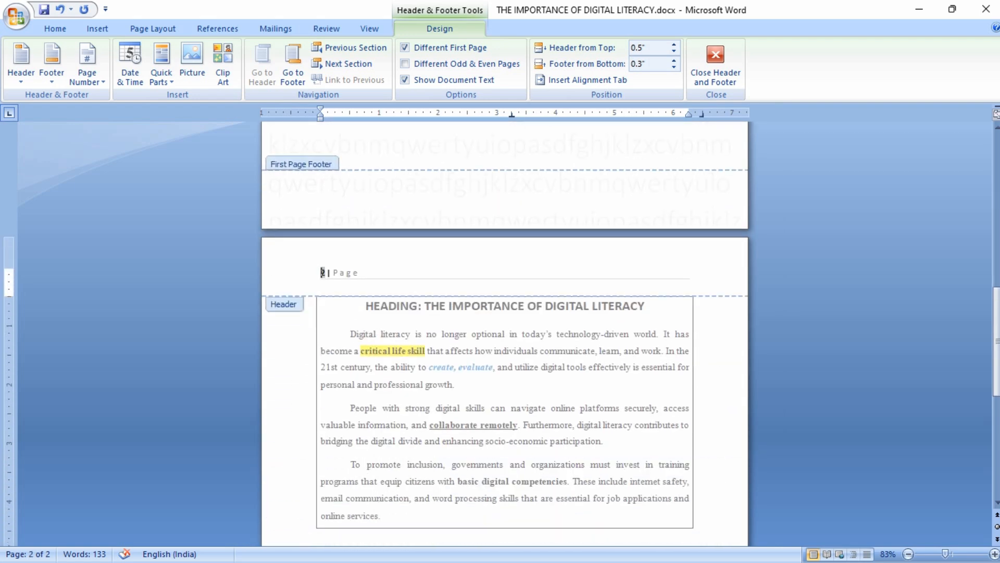
{"action": "key", "text": "Delete"}
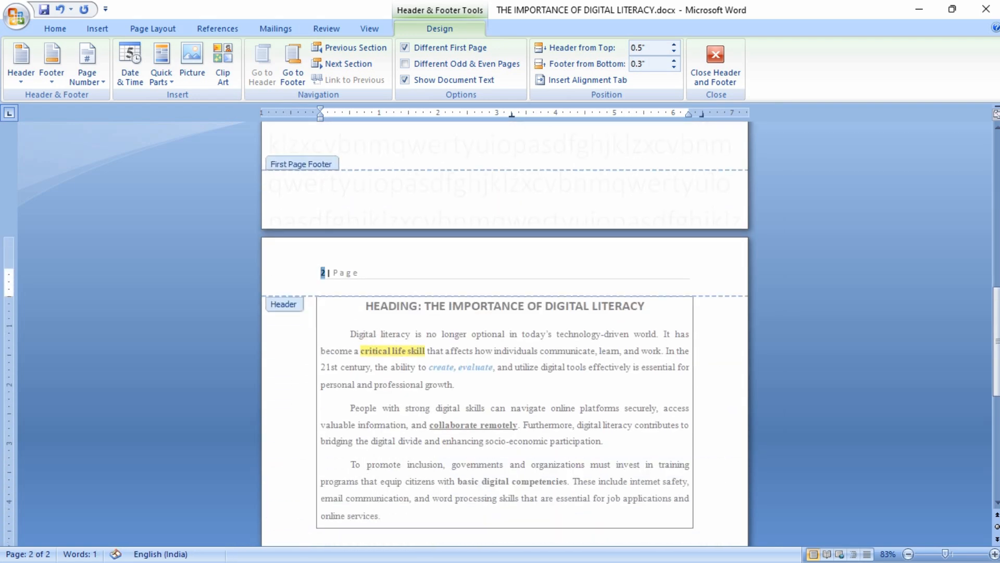
{"action": "type", "text": "1"}
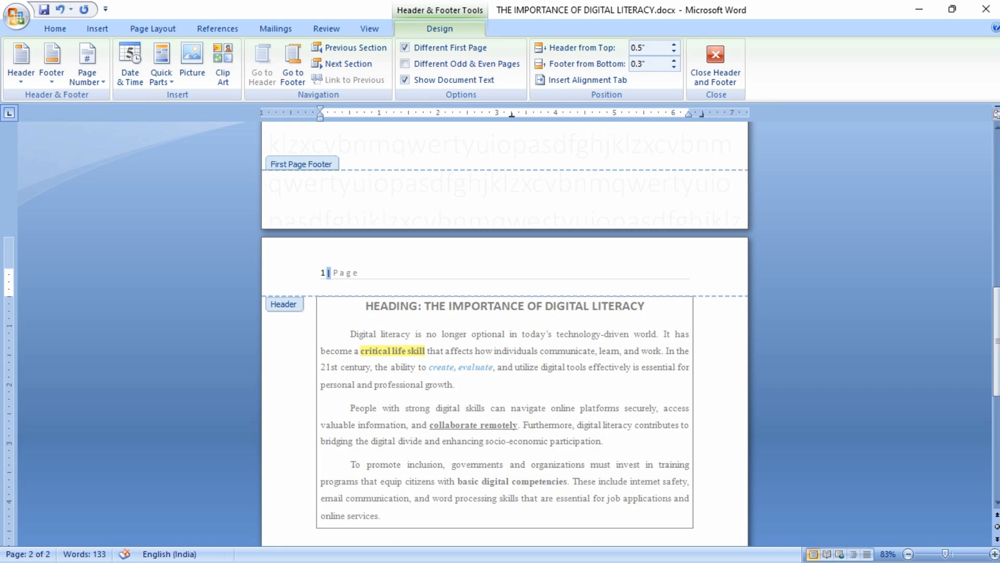
Make the page number 1 and its separator bold in the header and return to the body text
{"action": "left_click_drag", "start_coordinate": [327, 272], "coordinate": [320, 273]}
{"action": "left_click", "coordinate": [54, 29]}
{"action": "left_click", "coordinate": [128, 74]}
{"action": "double_click", "coordinate": [532, 335]}
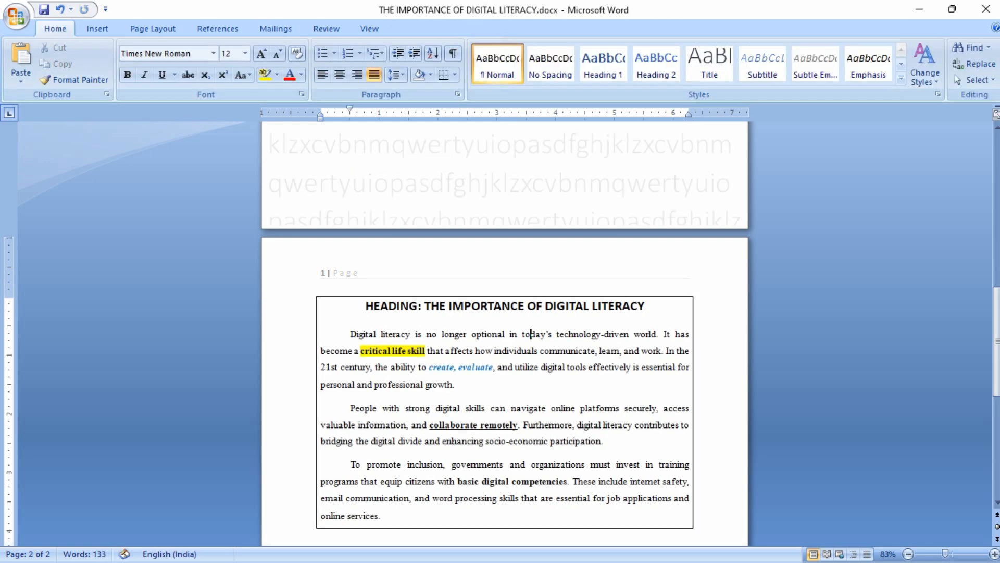
Review the second page's layout and open the Day 9 task sheet to read its cover page instruction
{"action": "scroll", "coordinate": [504, 364], "scroll_direction": "down", "scroll_amount": 5}
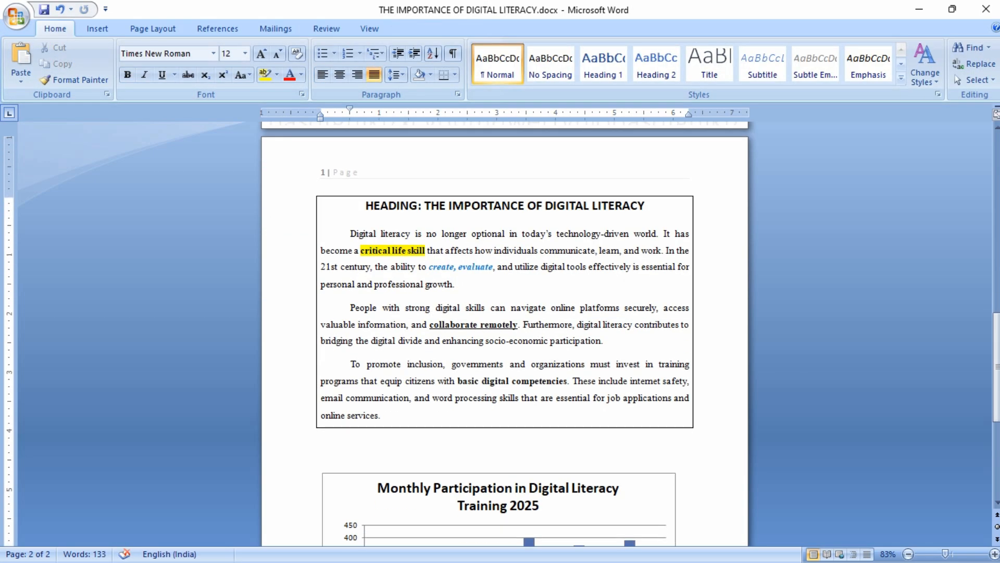
{"action": "scroll", "coordinate": [504, 364], "scroll_direction": "up", "scroll_amount": 6}
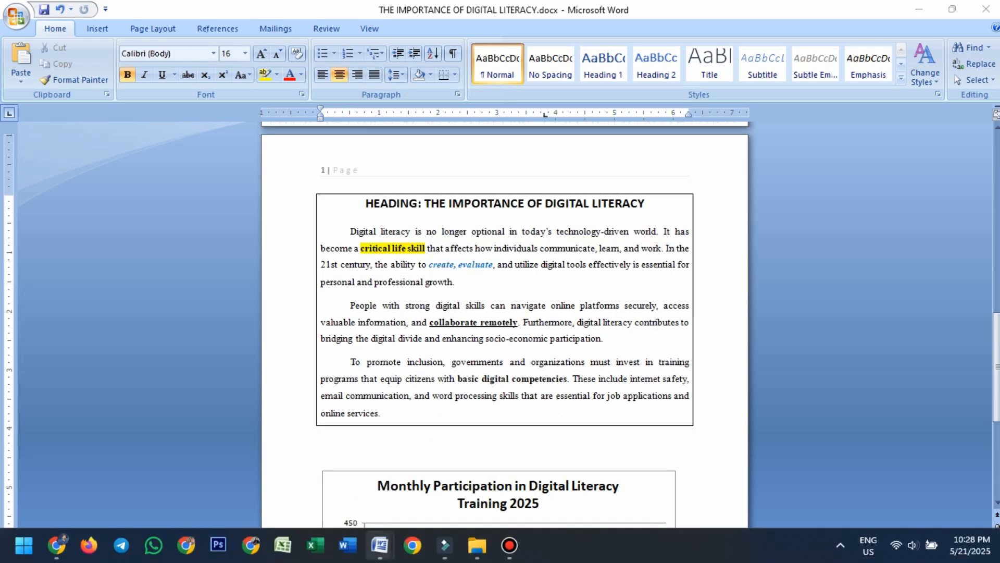
{"action": "left_click", "coordinate": [380, 545]}
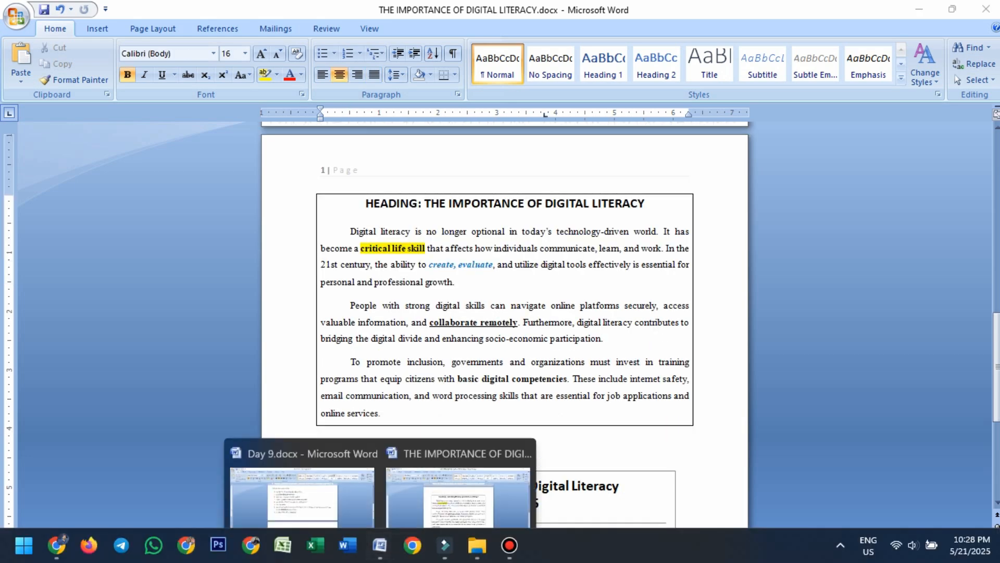
{"action": "left_click", "coordinate": [303, 468]}
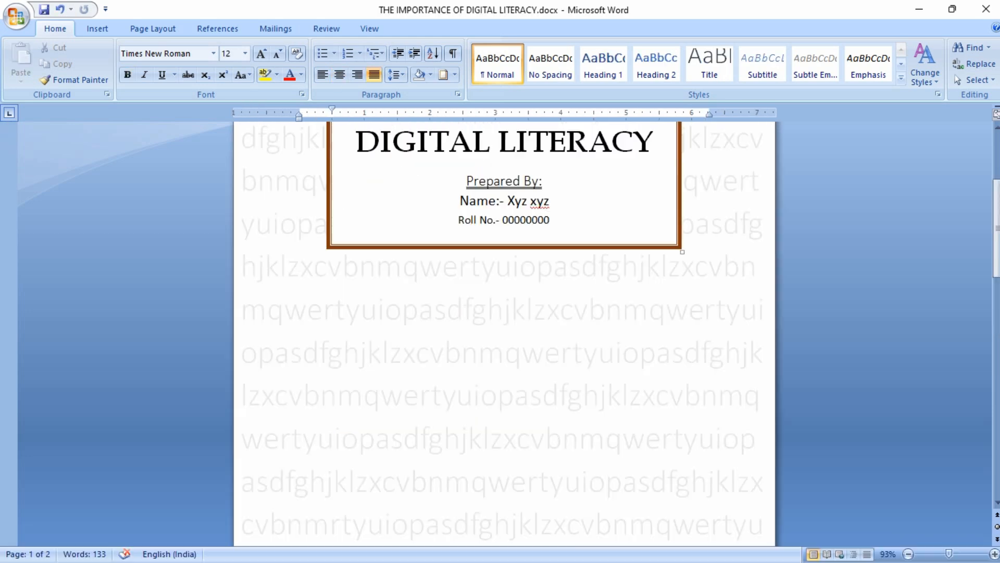
Try inserting the built-in Alphabet cover page in the digital literacy document
{"action": "scroll", "coordinate": [504, 333], "scroll_direction": "up", "scroll_amount": 1}
{"action": "scroll", "coordinate": [504, 333], "scroll_direction": "up", "scroll_amount": 3}
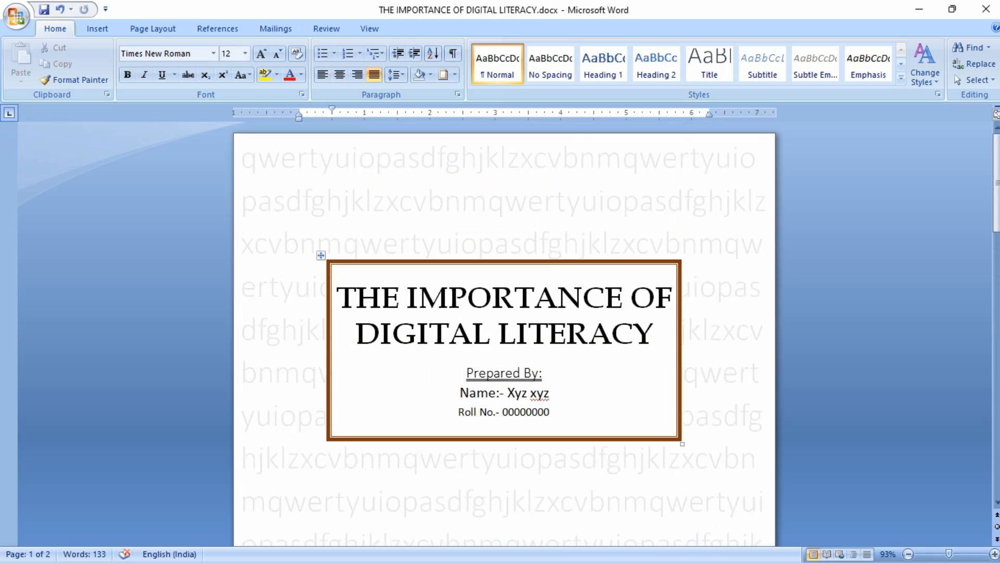
{"action": "left_click", "coordinate": [97, 28]}
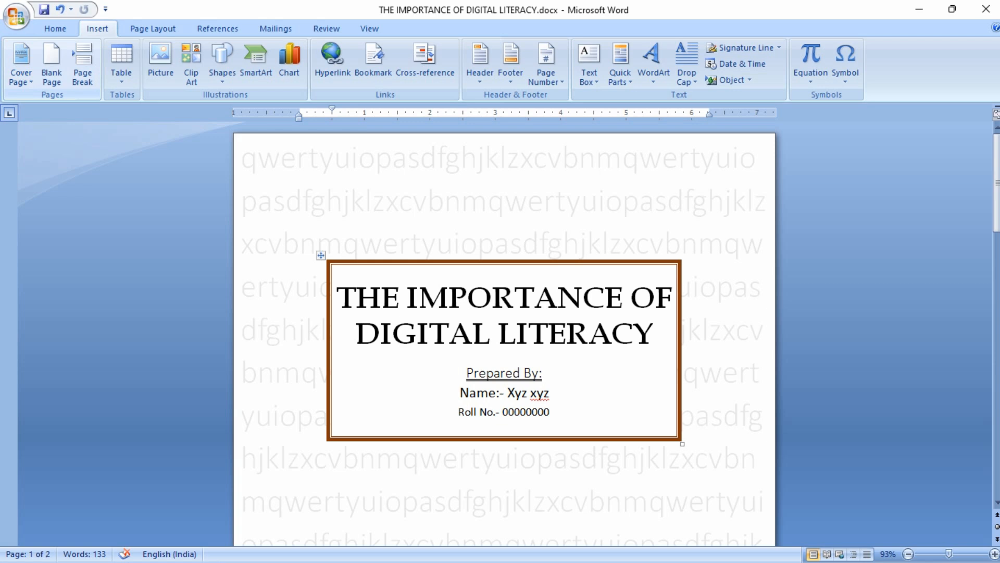
{"action": "left_click", "coordinate": [21, 65]}
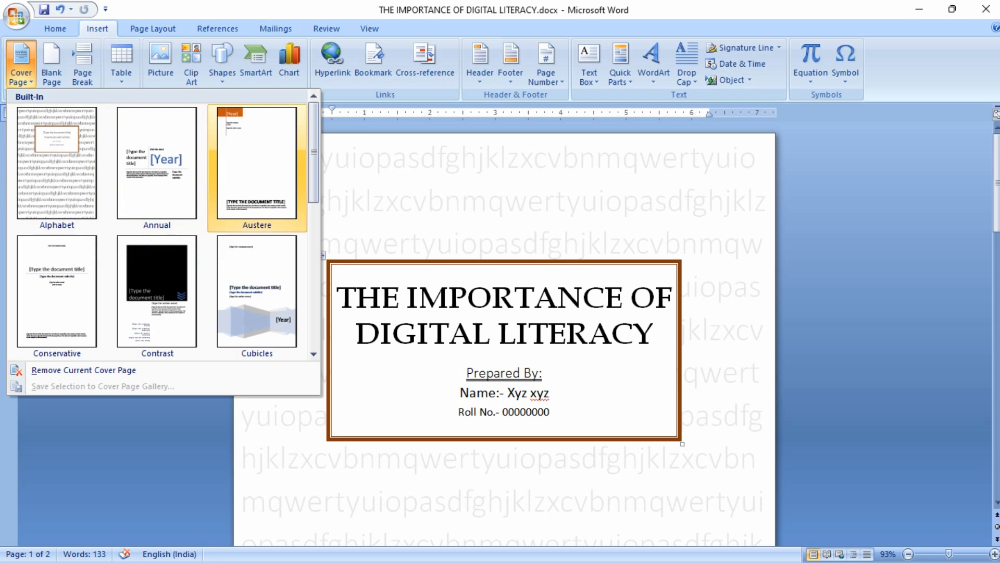
{"action": "left_click", "coordinate": [57, 163]}
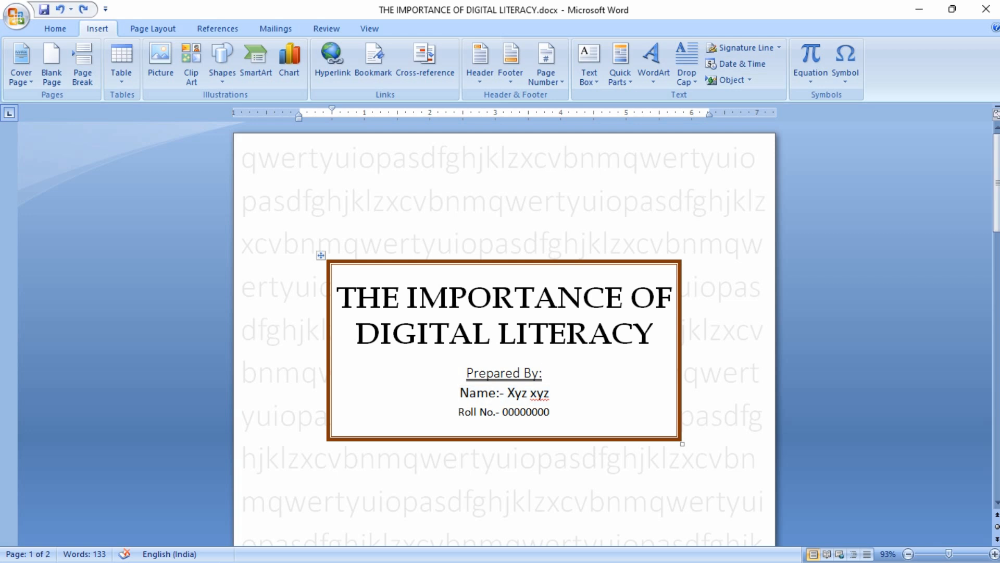
{"action": "left_click", "coordinate": [542, 373]}
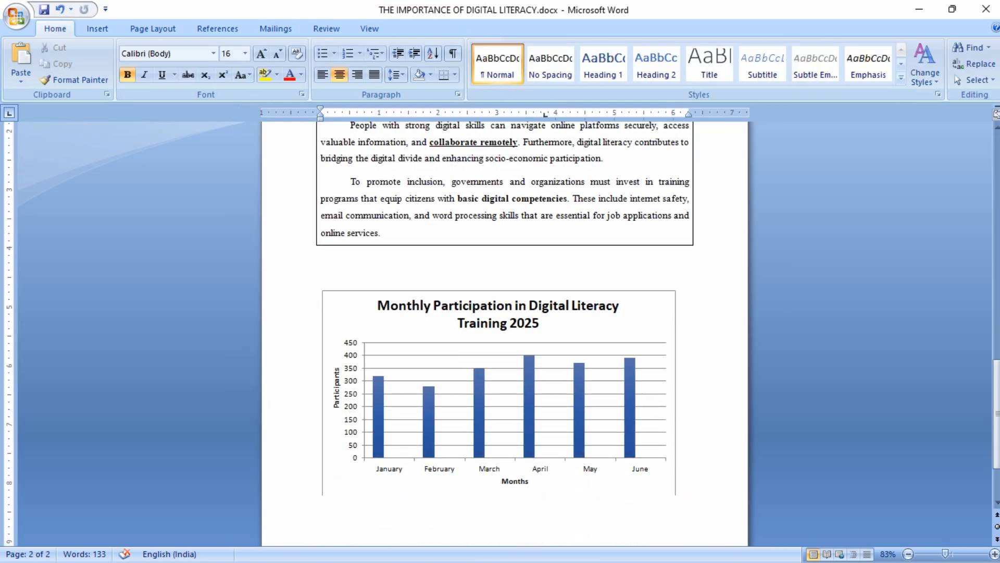
Examine the monthly participation chart, then the dataset table and suggested chart title in the Day 9 task sheet
{"action": "scroll", "coordinate": [500, 313], "scroll_direction": "down", "scroll_amount": 2}
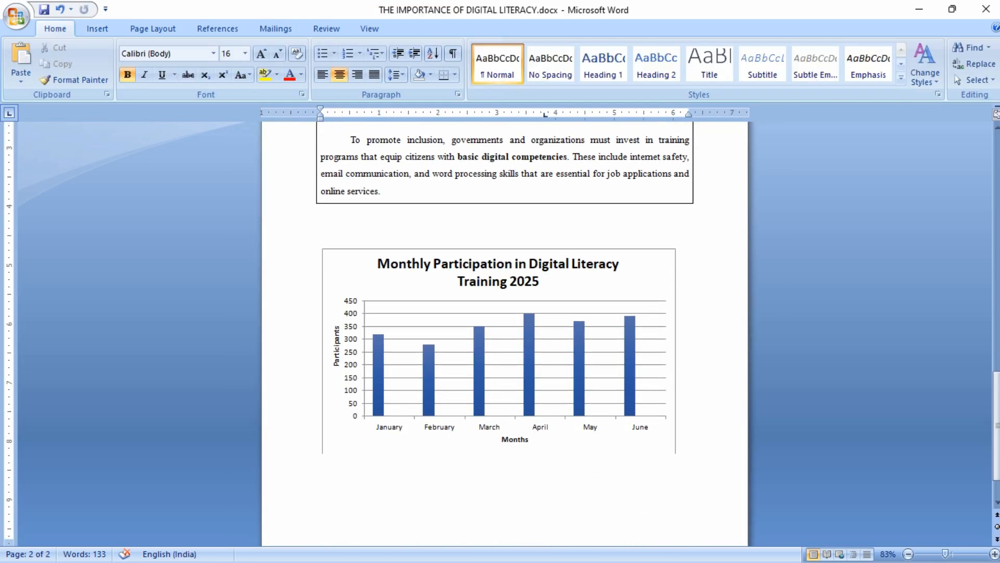
{"action": "scroll", "coordinate": [504, 333], "scroll_direction": "down", "scroll_amount": 3}
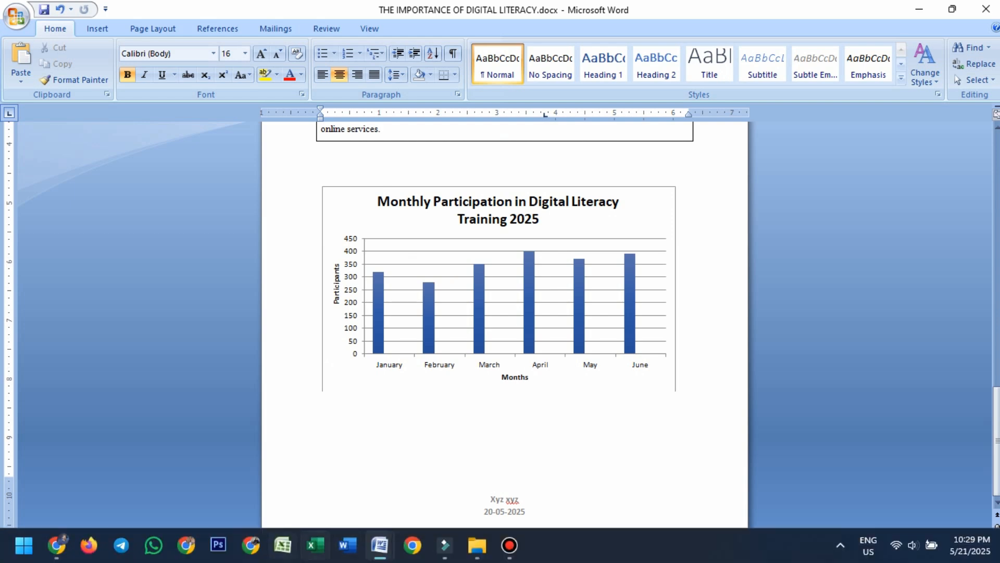
{"action": "mouse_move", "coordinate": [379, 545]}
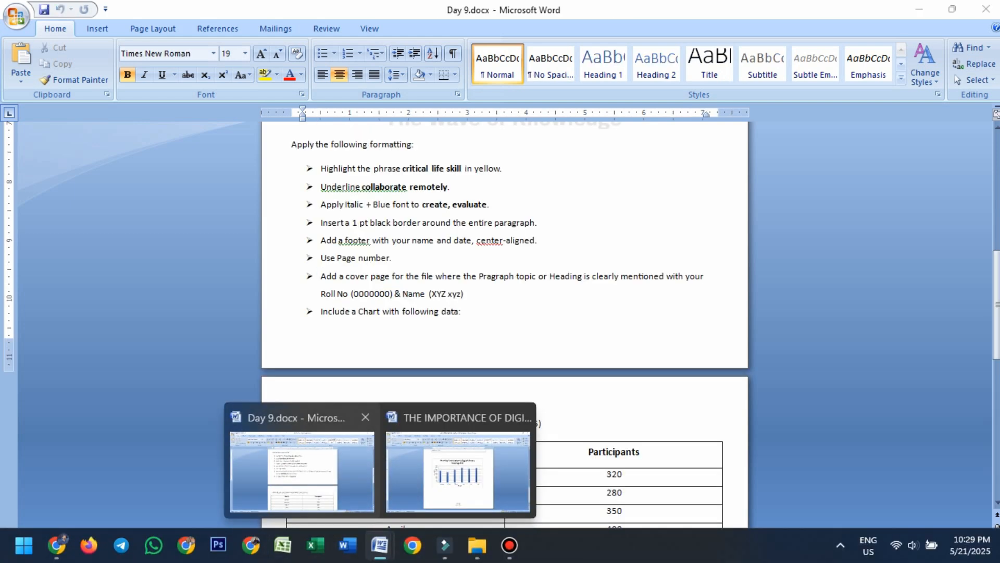
{"action": "left_click", "coordinate": [303, 490]}
{"action": "scroll", "coordinate": [504, 334], "scroll_direction": "down", "scroll_amount": 9}
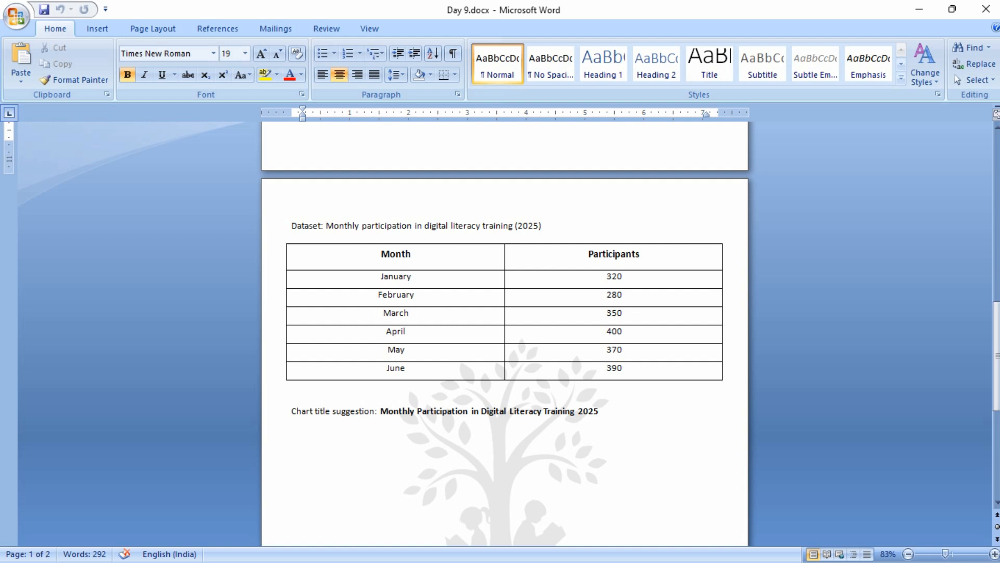
Return to the digital literacy document and insert a page break below the chart to start a new page
{"action": "mouse_move", "coordinate": [380, 545]}
{"action": "left_click", "coordinate": [458, 473]}
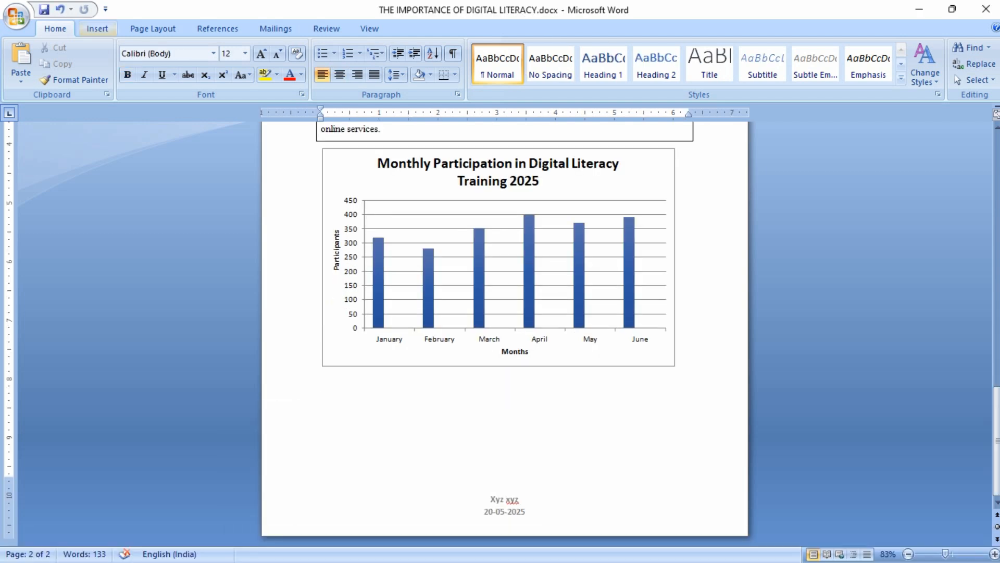
{"action": "left_click", "coordinate": [97, 29]}
{"action": "left_click", "coordinate": [82, 63]}
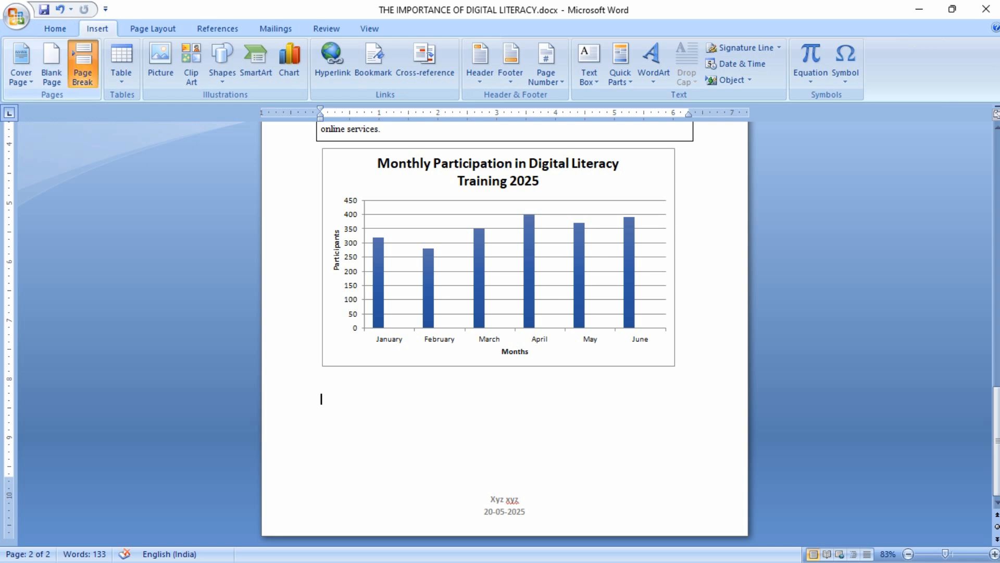
{"action": "scroll", "coordinate": [504, 334], "scroll_direction": "down", "scroll_amount": 5}
{"action": "scroll", "coordinate": [504, 333], "scroll_direction": "down", "scroll_amount": 3}
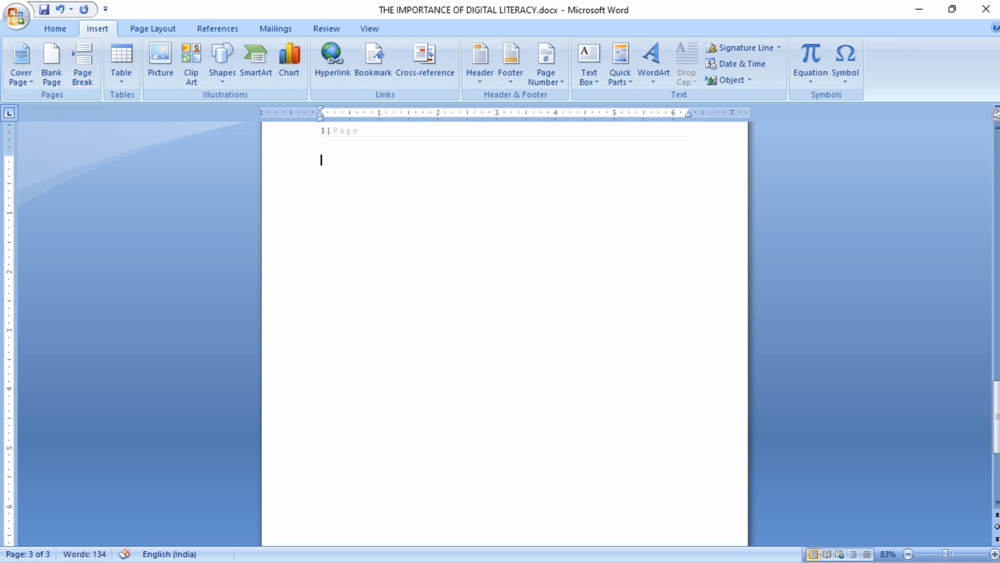
{"action": "scroll", "coordinate": [504, 333], "scroll_direction": "up", "scroll_amount": 2}
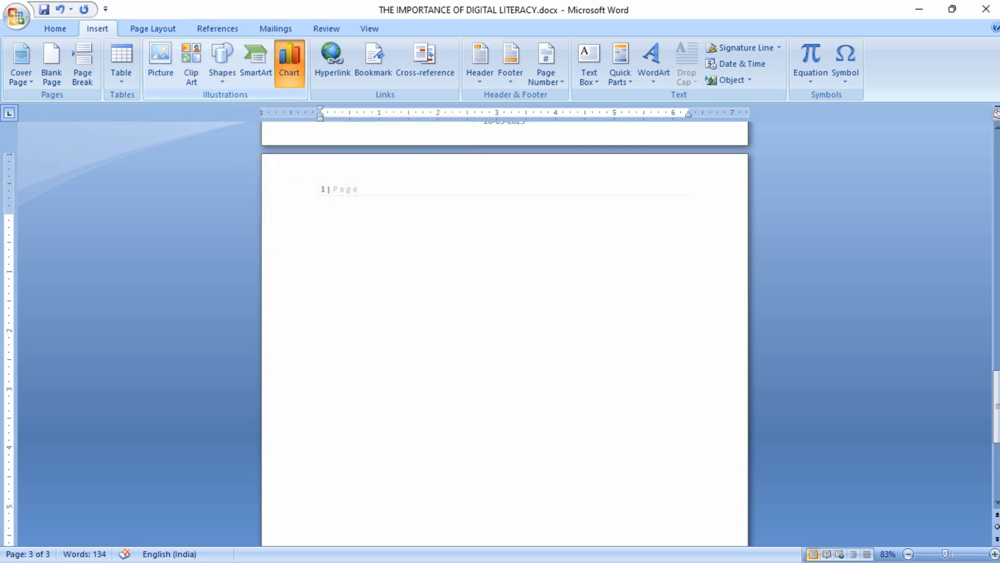
Insert a clustered column chart on the new page and fill its category cells A2:A7 with January to June
{"action": "left_click", "coordinate": [289, 62]}
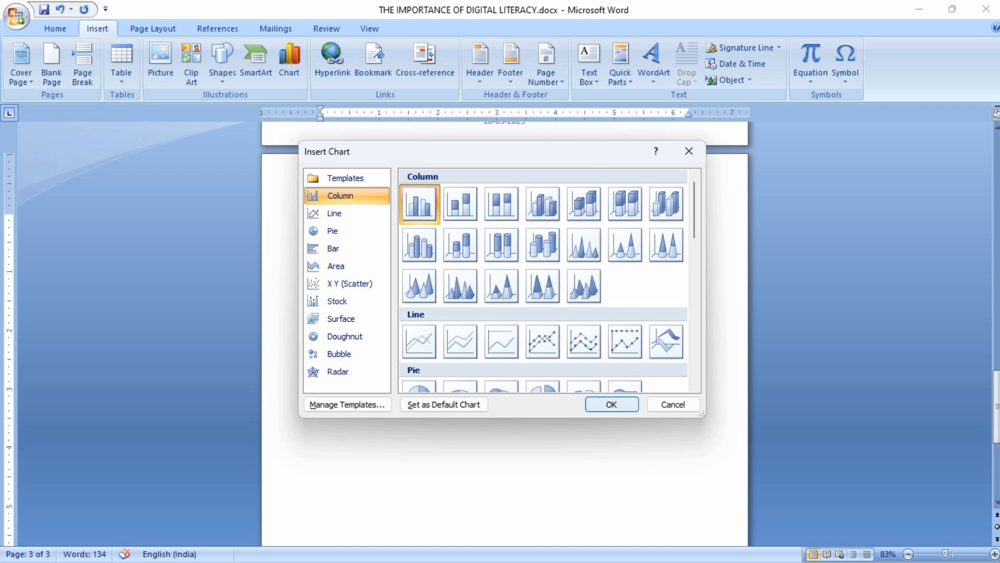
{"action": "key", "text": "Return"}
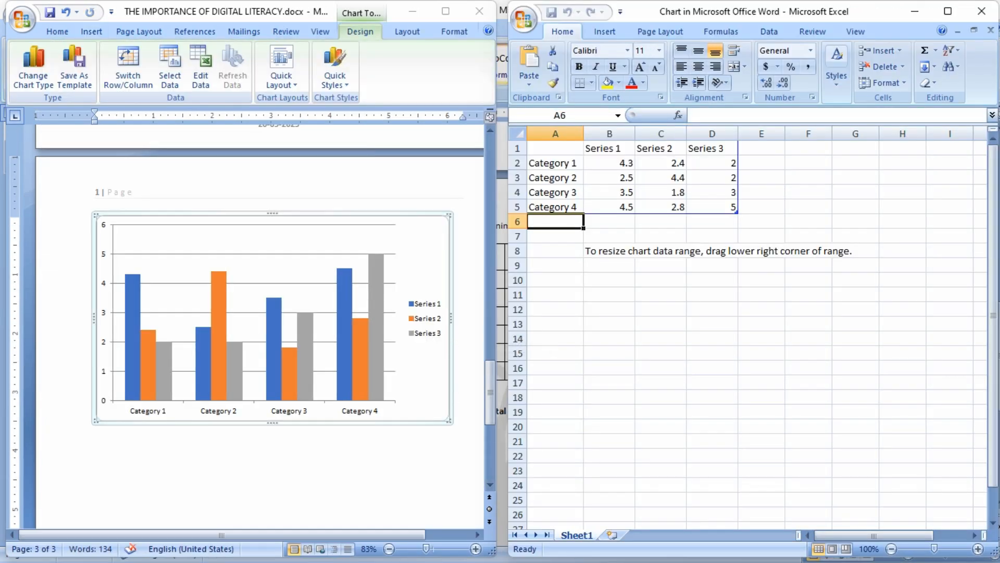
{"action": "left_click", "coordinate": [556, 162]}
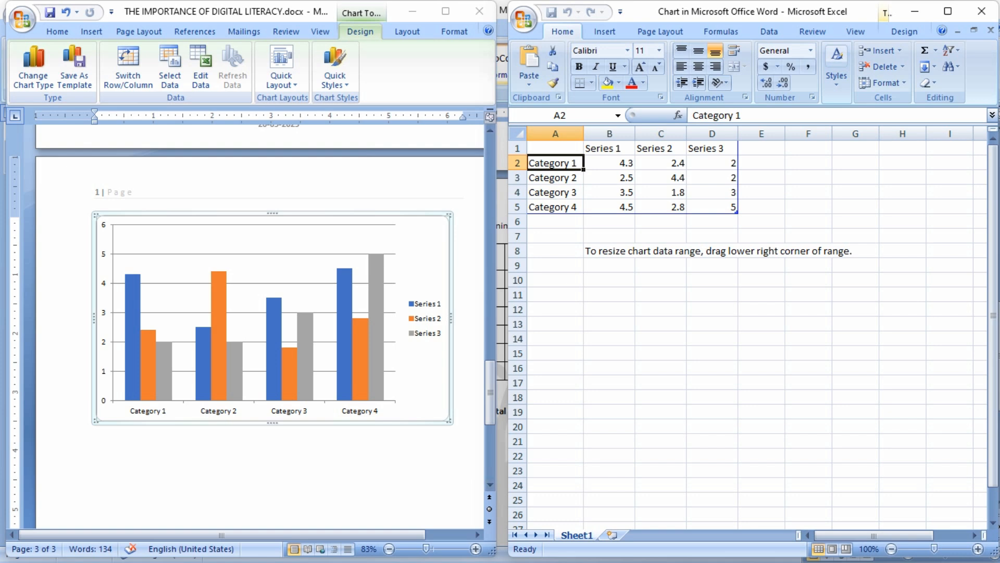
{"action": "type", "text": "Janua"}
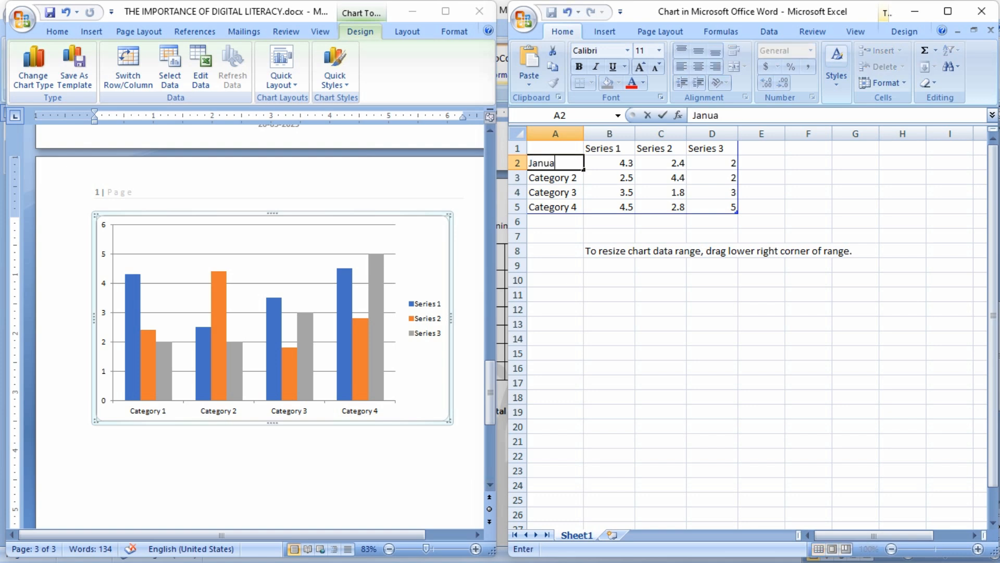
{"action": "type", "text": "ry"}
{"action": "key", "text": "Return"}
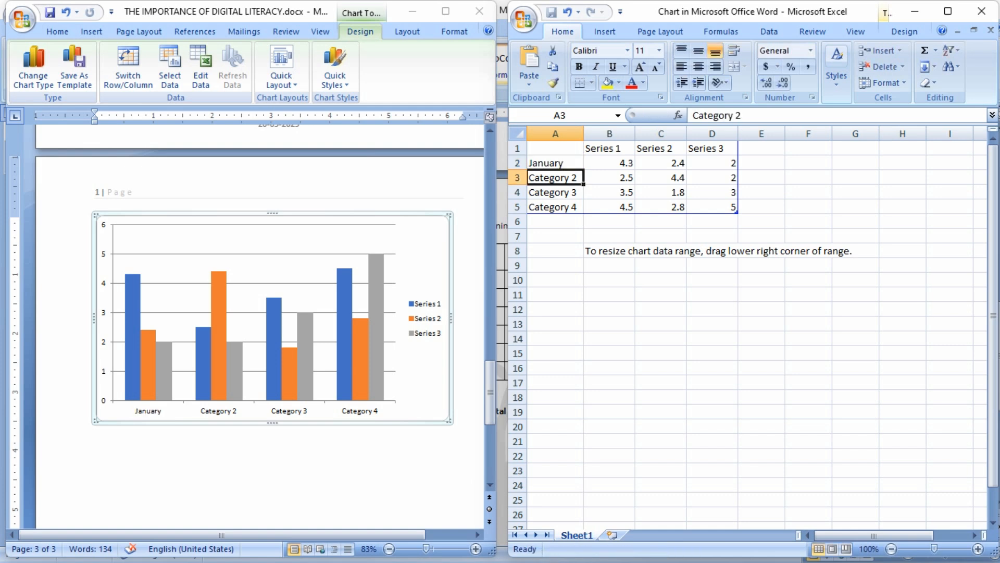
{"action": "left_click", "coordinate": [556, 163]}
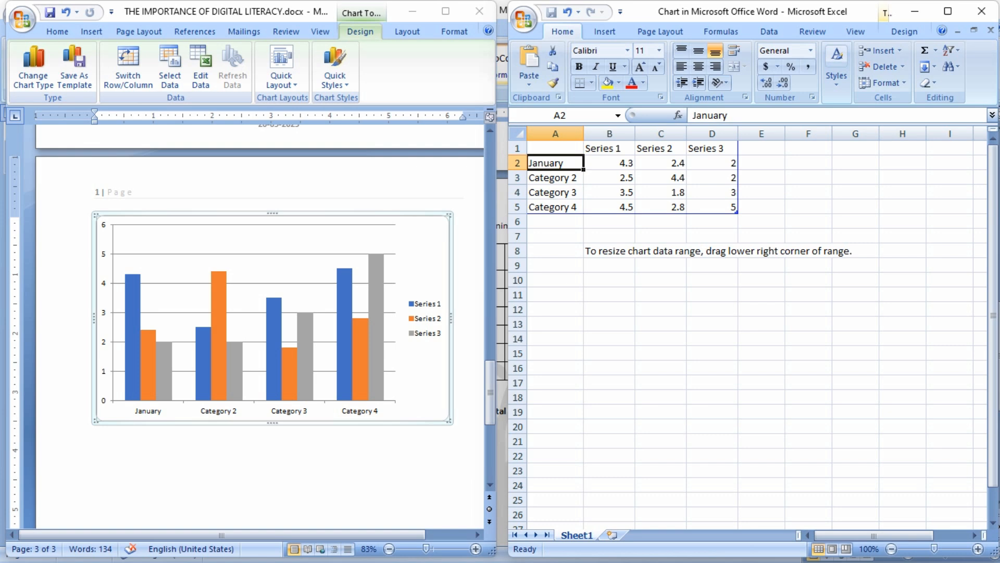
{"action": "left_click_drag", "start_coordinate": [583, 170], "coordinate": [583, 240]}
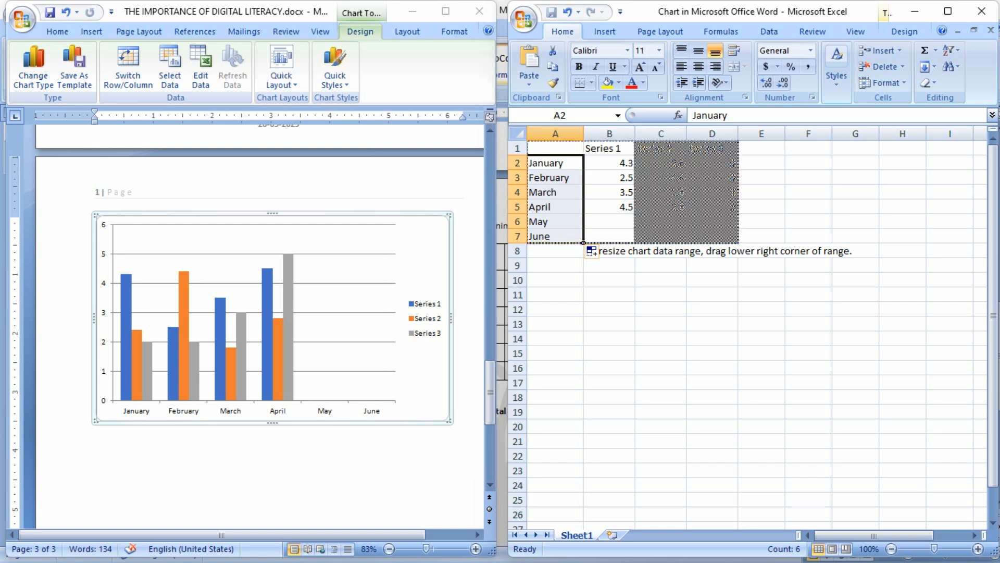
Limit the chart's data range to A1:B7 and rename the Series 1 header Participants
{"action": "left_click_drag", "start_coordinate": [737, 242], "coordinate": [632, 241]}
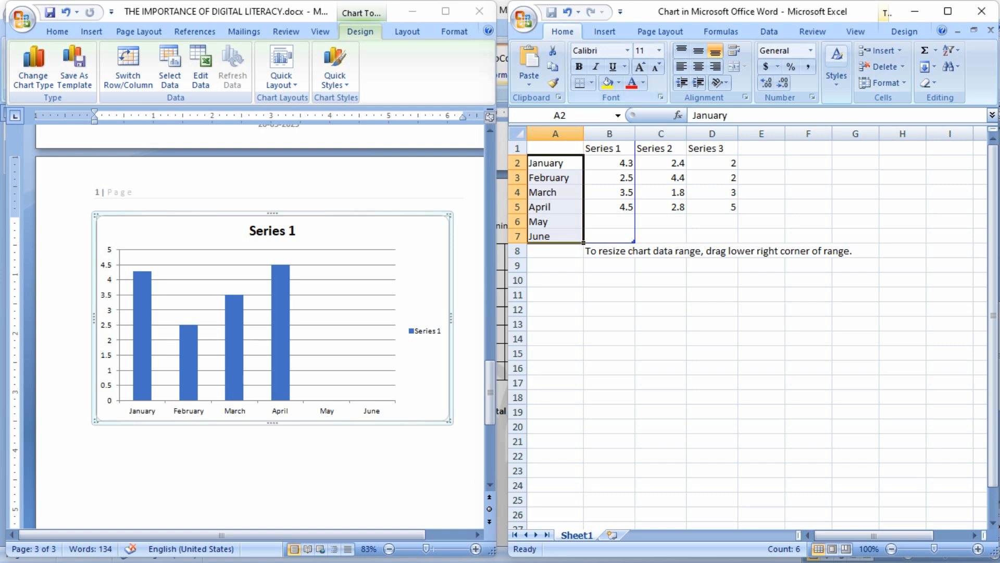
{"action": "left_click", "coordinate": [609, 148]}
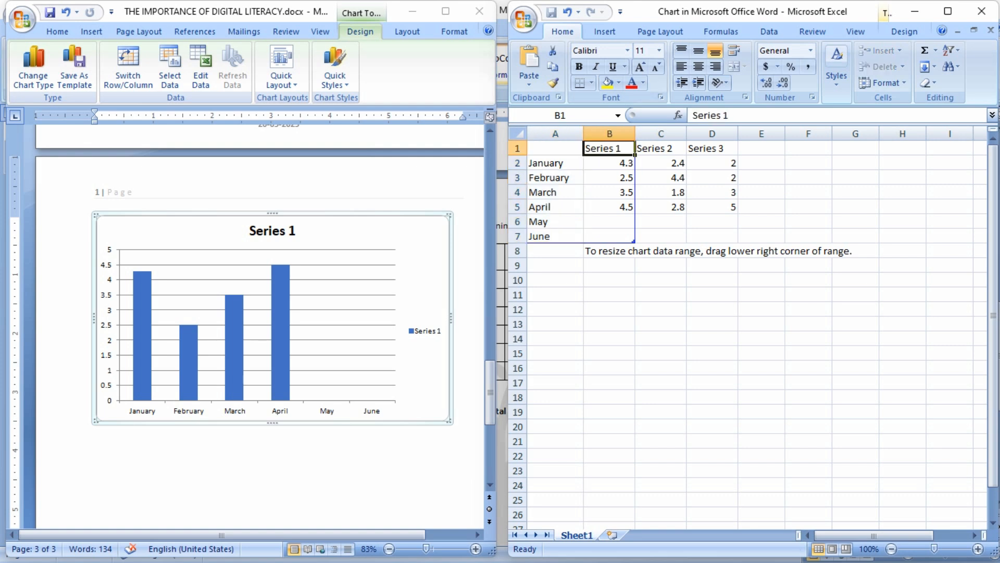
{"action": "key", "text": "BackSpace"}
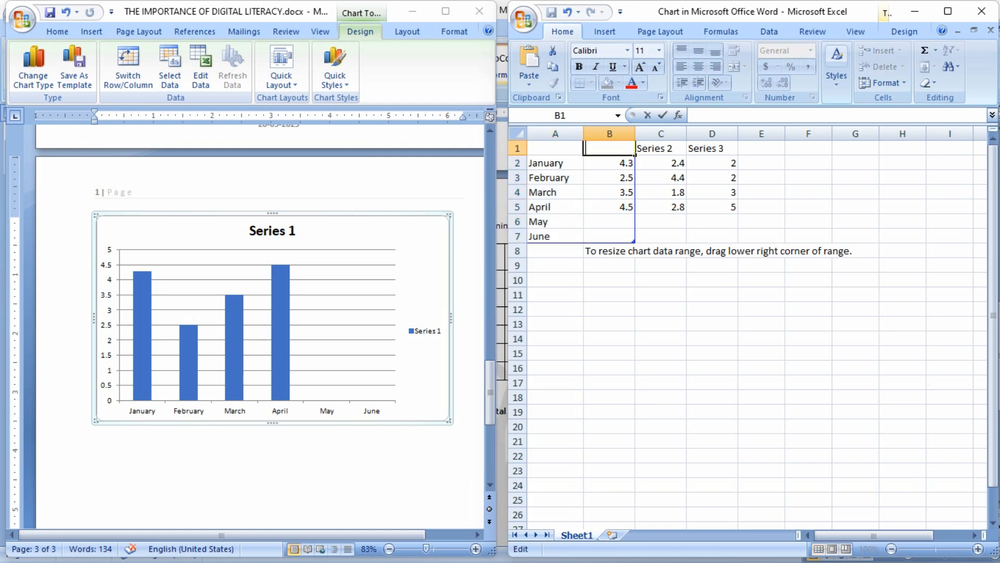
{"action": "type", "text": "Participants"}
{"action": "key", "text": "Down"}
{"action": "key", "text": "Down"}
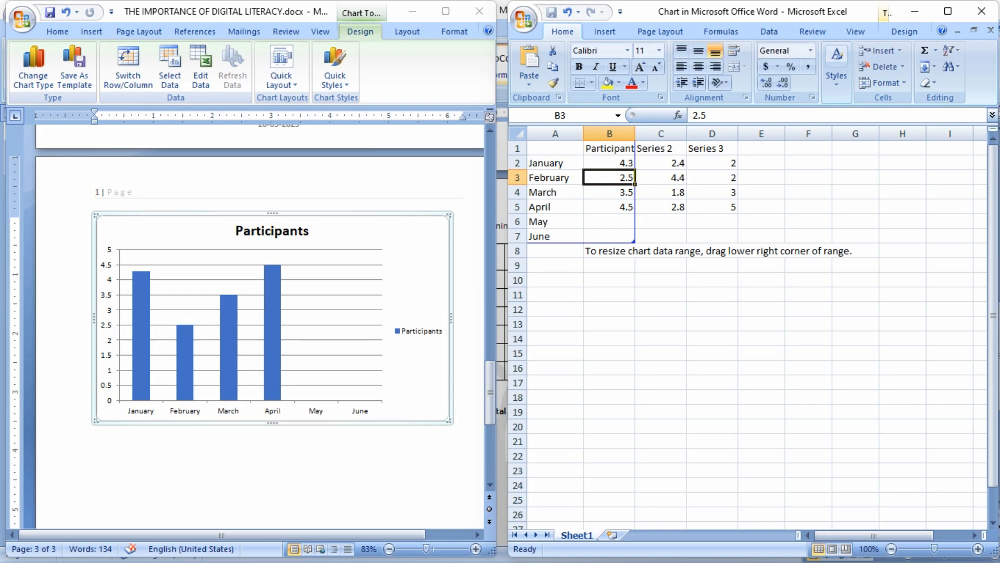
Copy the participant figures from the Day 9 task sheet's table into B2:B7 and clear the unused Series 2 and Series 3 data
{"action": "key", "text": "Up"}
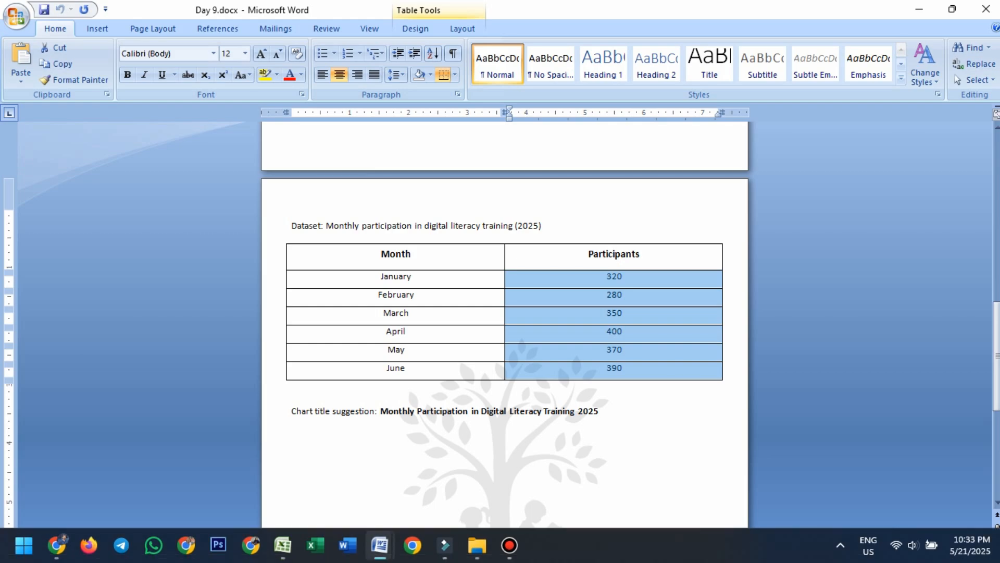
{"action": "mouse_move", "coordinate": [380, 545]}
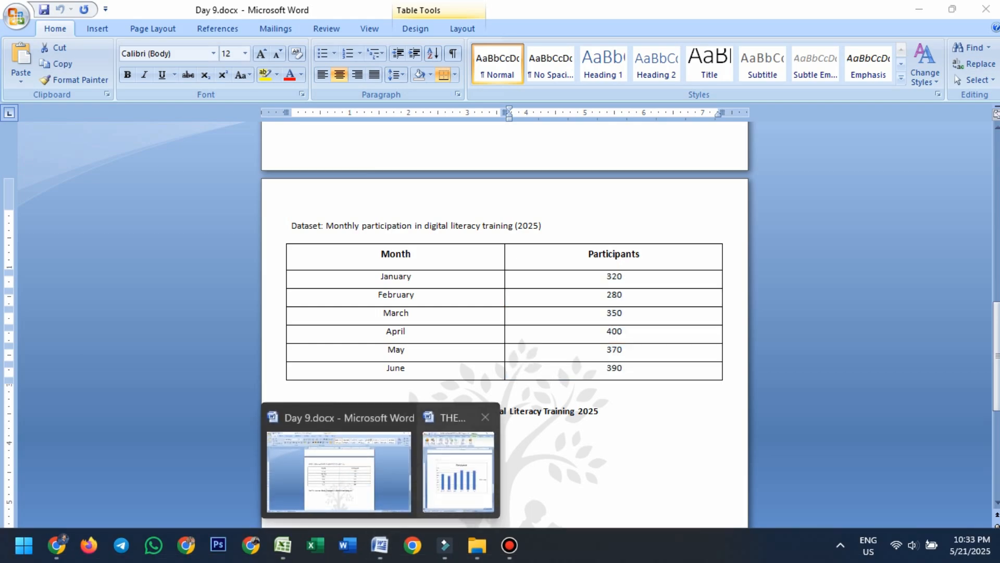
{"action": "left_click", "coordinate": [458, 489]}
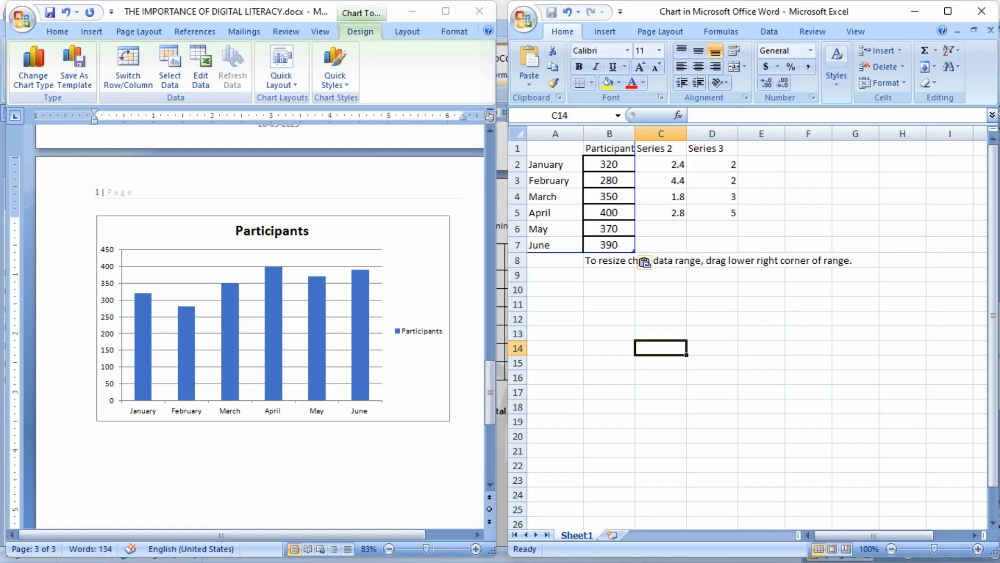
{"action": "left_click_drag", "start_coordinate": [661, 148], "coordinate": [712, 229]}
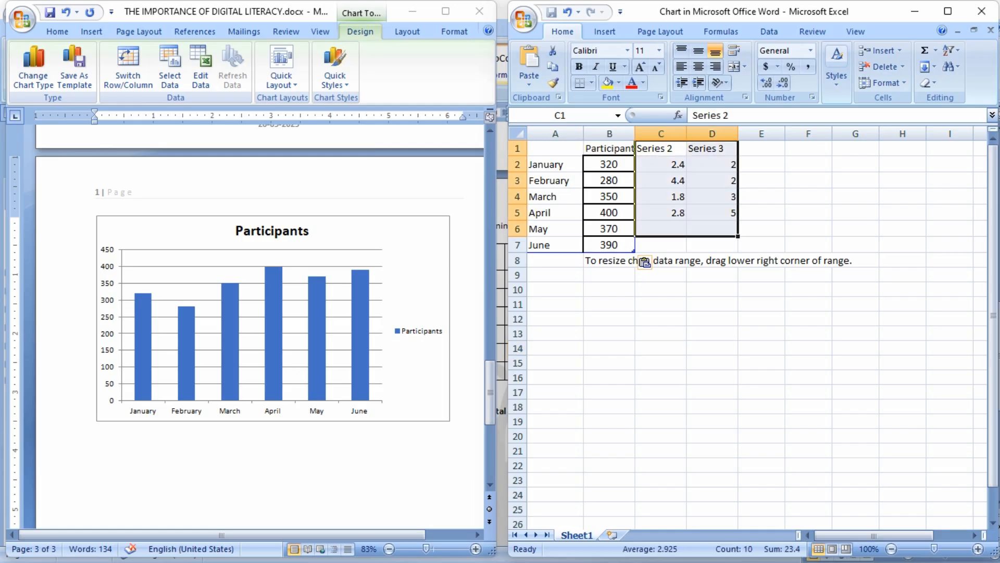
{"action": "key", "text": "Delete"}
Maximize the digital literacy document's window and try the second chart layout on the participants chart
{"action": "left_click", "coordinate": [264, 231]}
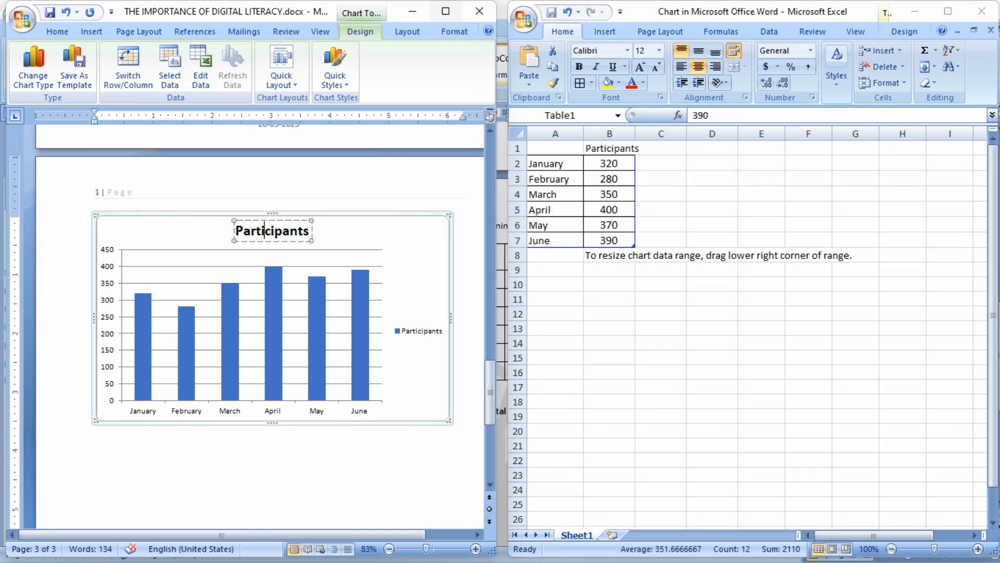
{"action": "left_click", "coordinate": [445, 11]}
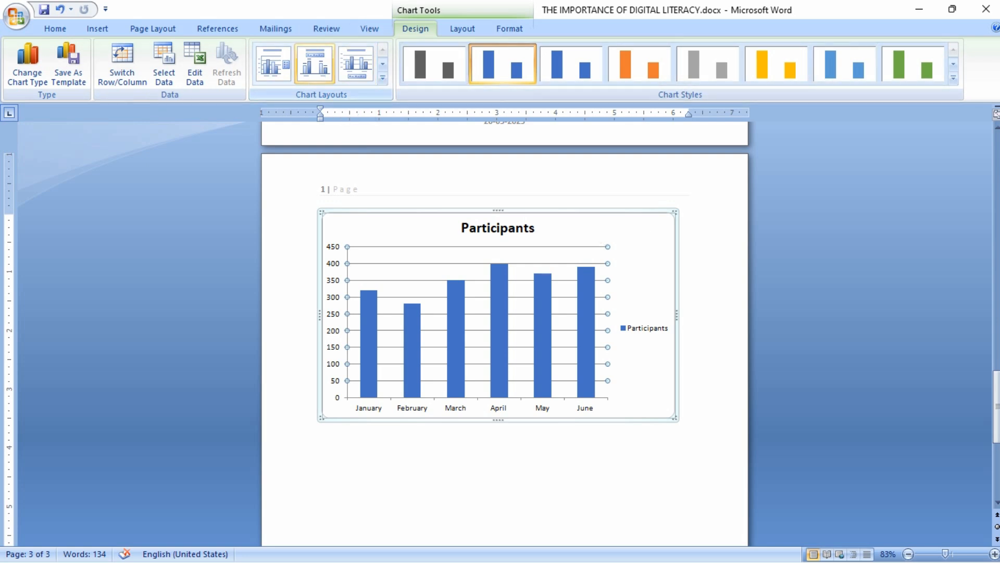
{"action": "left_click", "coordinate": [315, 63]}
{"action": "key", "text": "ctrl+z"}
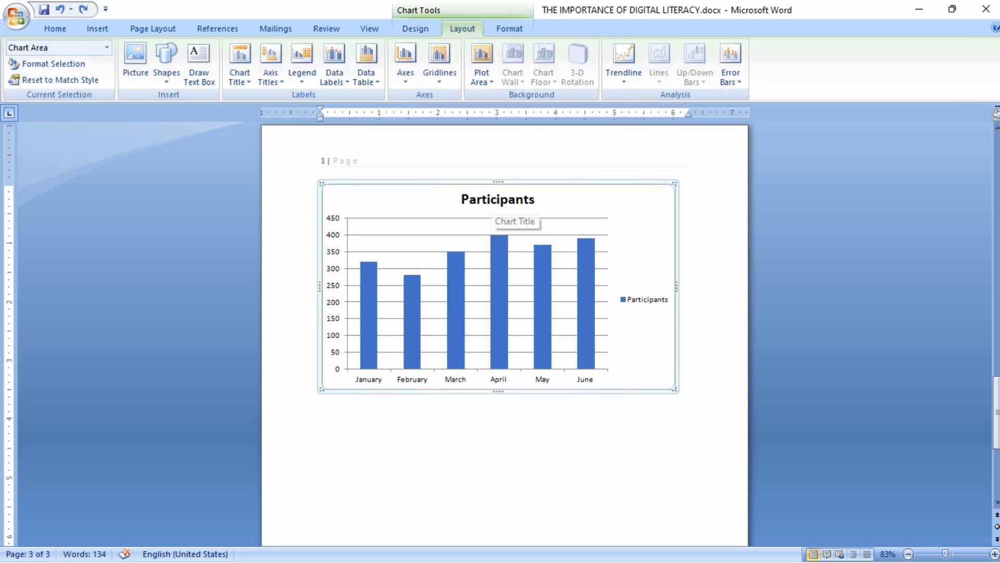
Replace the chart title with "Monthly Participation in Digital Literacy Training 2025" copied from the Day 9 task sheet
{"action": "left_click", "coordinate": [480, 199]}
{"action": "left_click", "coordinate": [480, 199]}
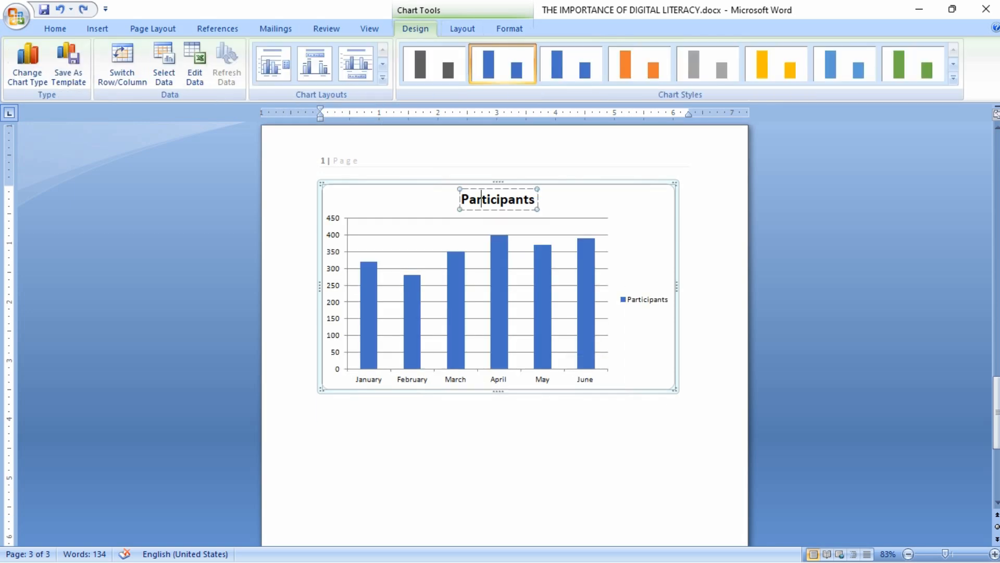
{"action": "double_click", "coordinate": [481, 199]}
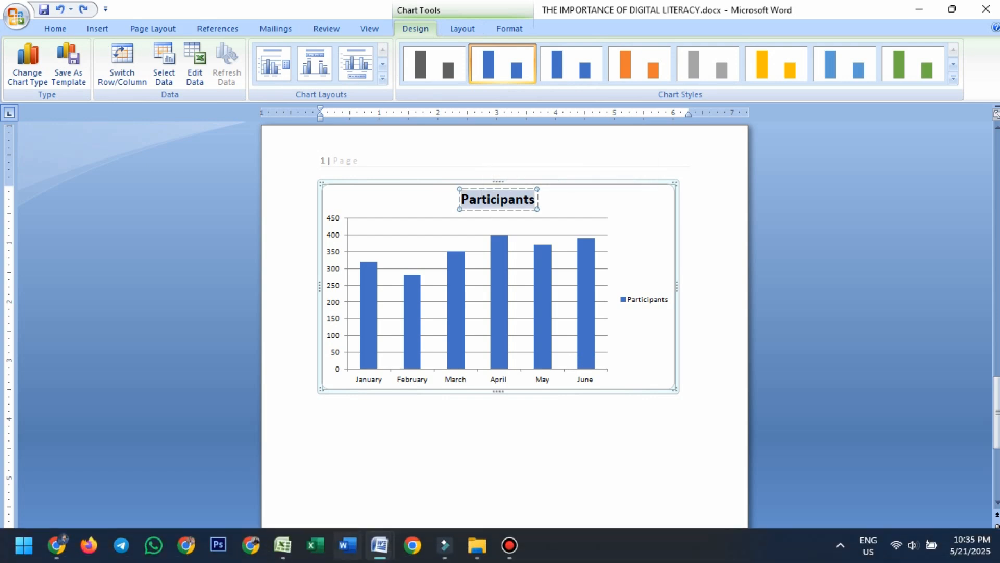
{"action": "mouse_move", "coordinate": [379, 545]}
{"action": "left_click", "coordinate": [302, 461]}
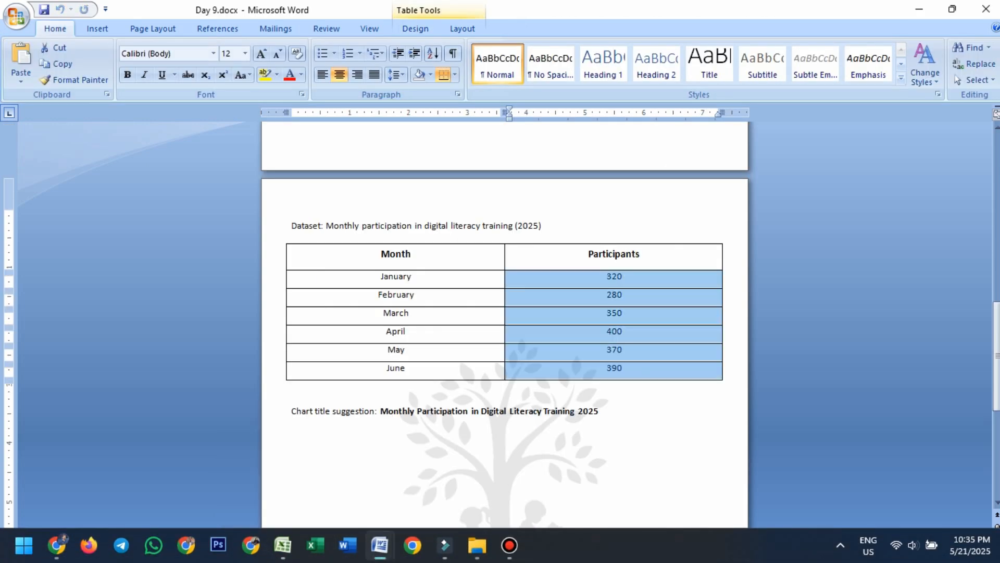
{"action": "left_click_drag", "start_coordinate": [603, 411], "coordinate": [380, 411]}
{"action": "key", "text": "ctrl+c"}
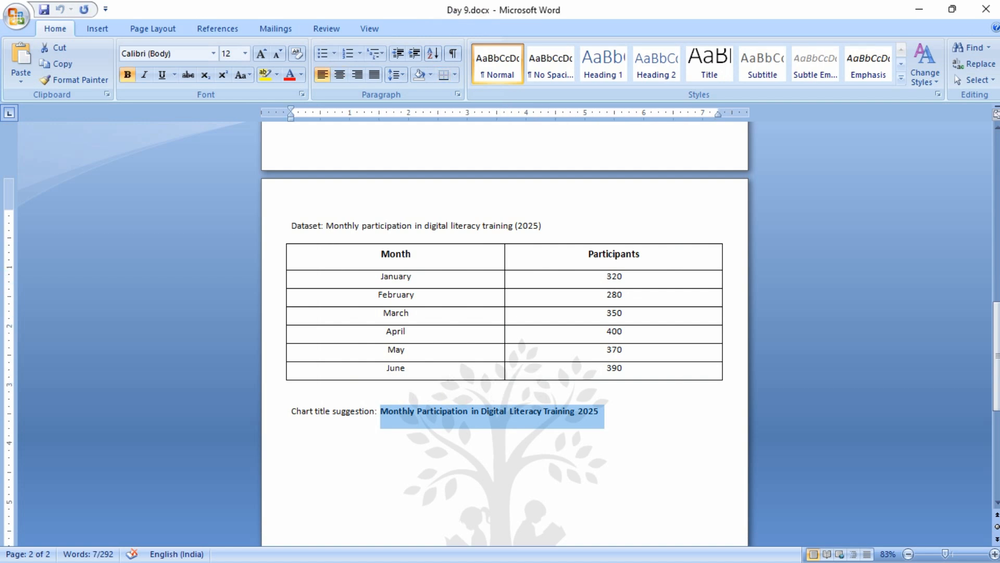
{"action": "key", "text": "alt+Tab"}
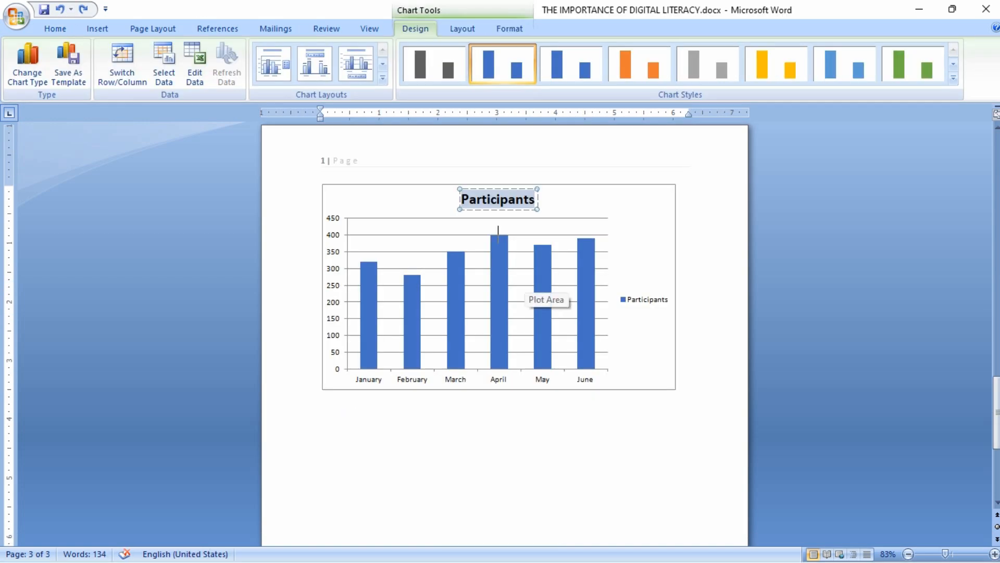
{"action": "key", "text": "ctrl+v"}
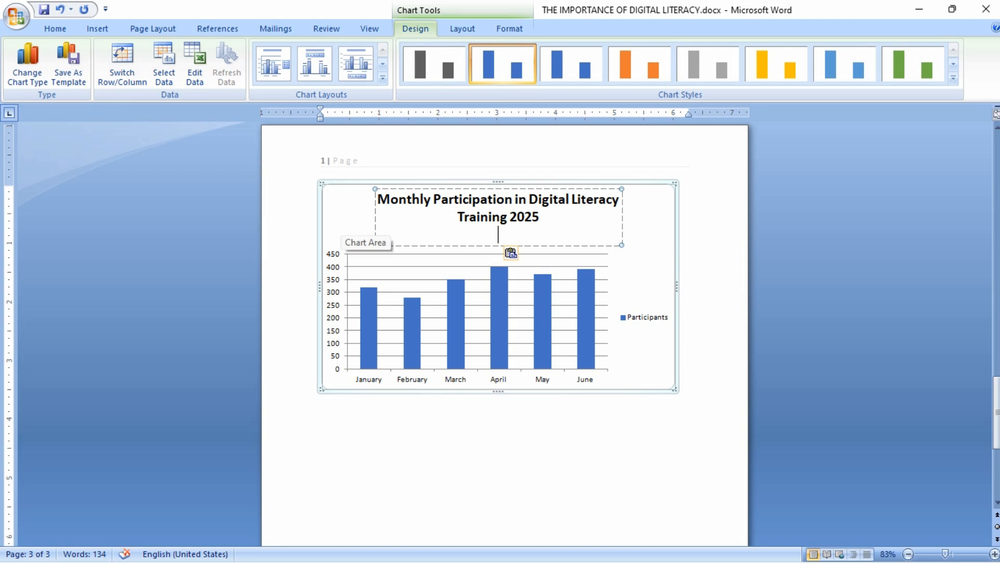
{"action": "left_click", "coordinate": [348, 225]}
Apply the light blue shaded chart style from the fourth style row, swapping the chart's rows and columns before and after
{"action": "left_click", "coordinate": [122, 62]}
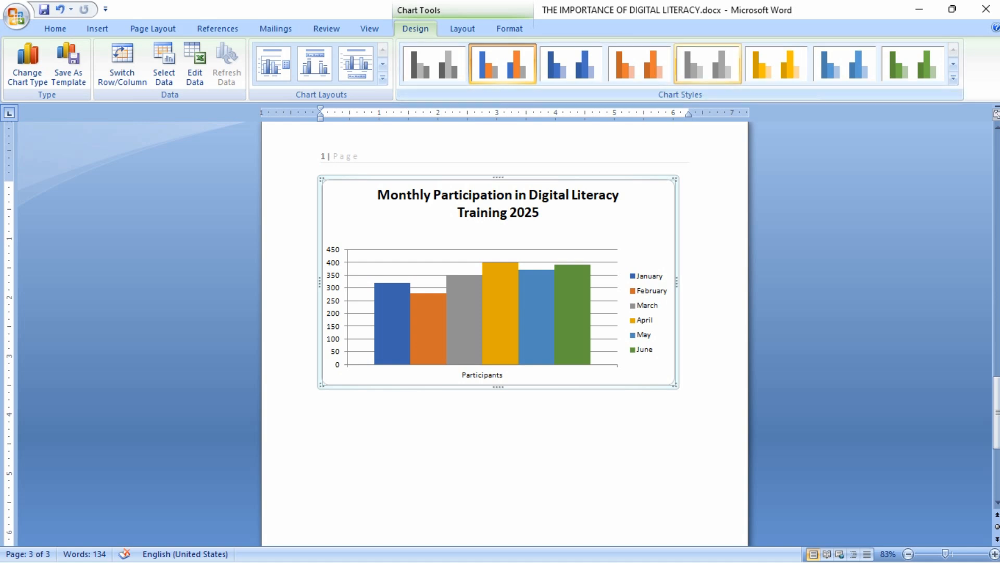
{"action": "left_click", "coordinate": [953, 77]}
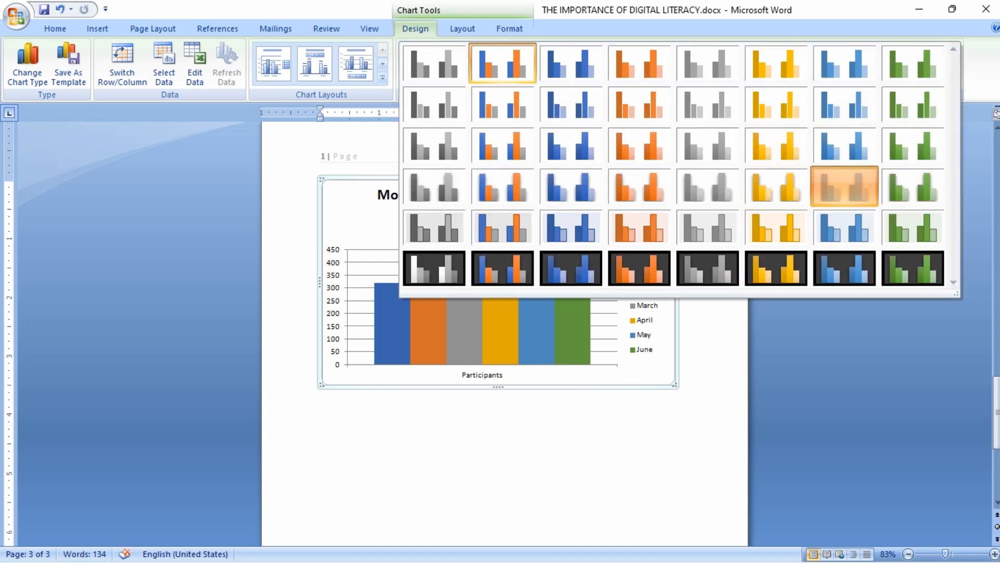
{"action": "left_click", "coordinate": [845, 186]}
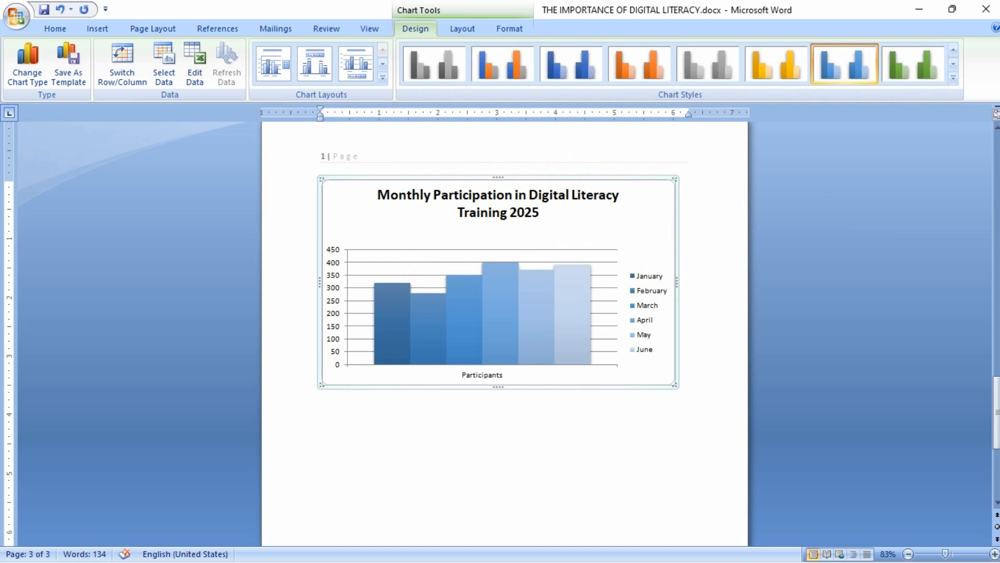
{"action": "left_click", "coordinate": [122, 62]}
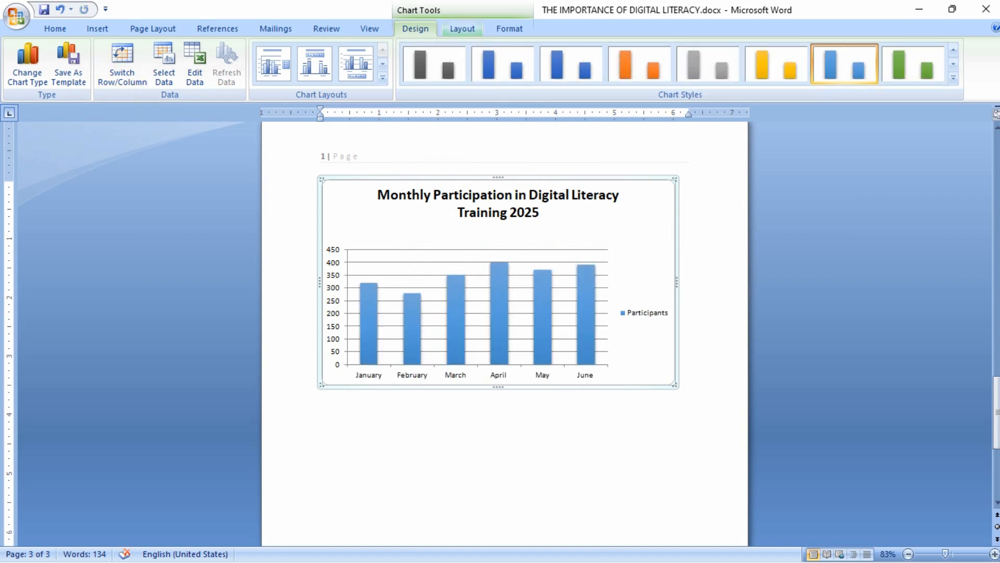
Try the None, Above Chart and Centered Overlay Title options for the participation chart's title
{"action": "left_click", "coordinate": [462, 29]}
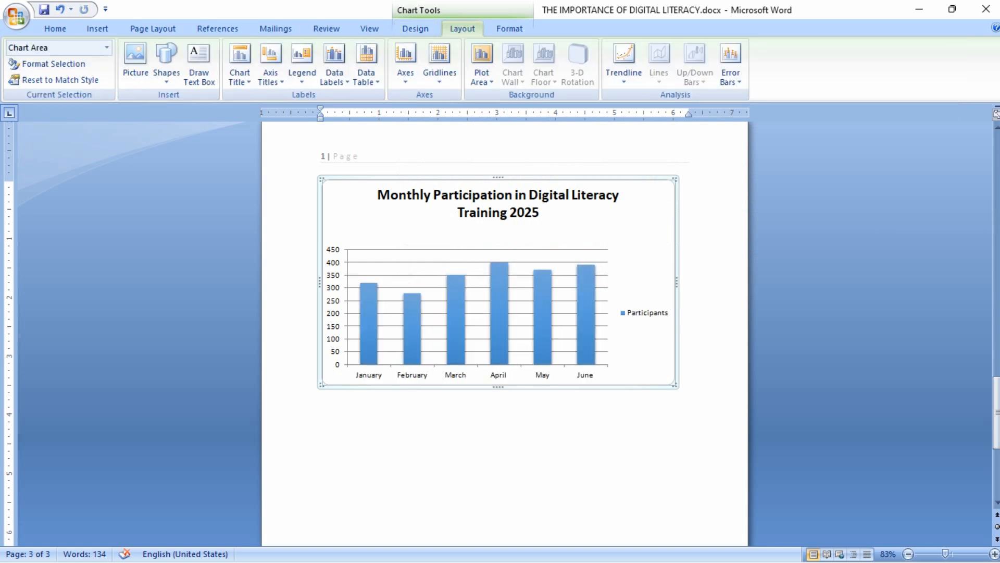
{"action": "left_click", "coordinate": [239, 77]}
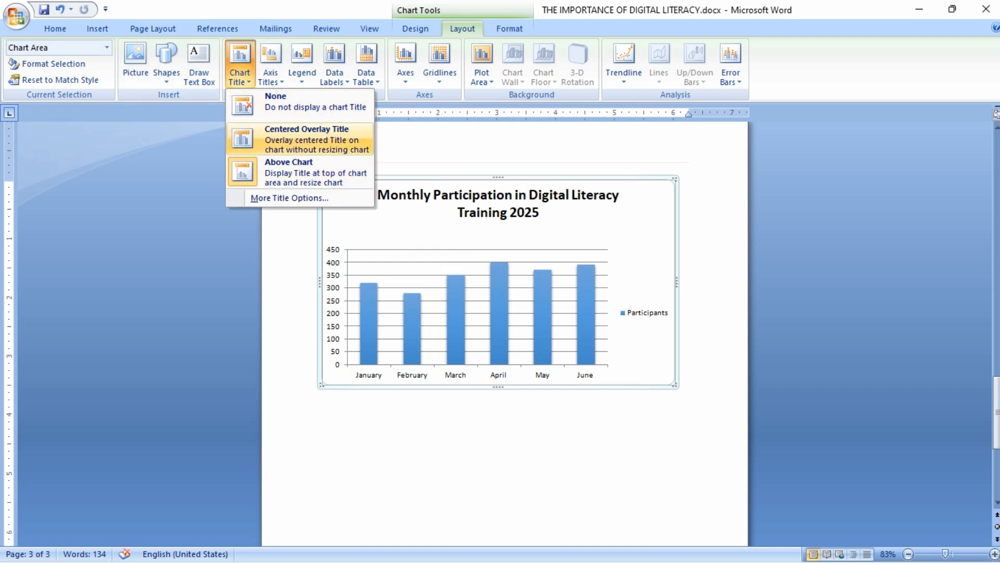
{"action": "left_click", "coordinate": [312, 102]}
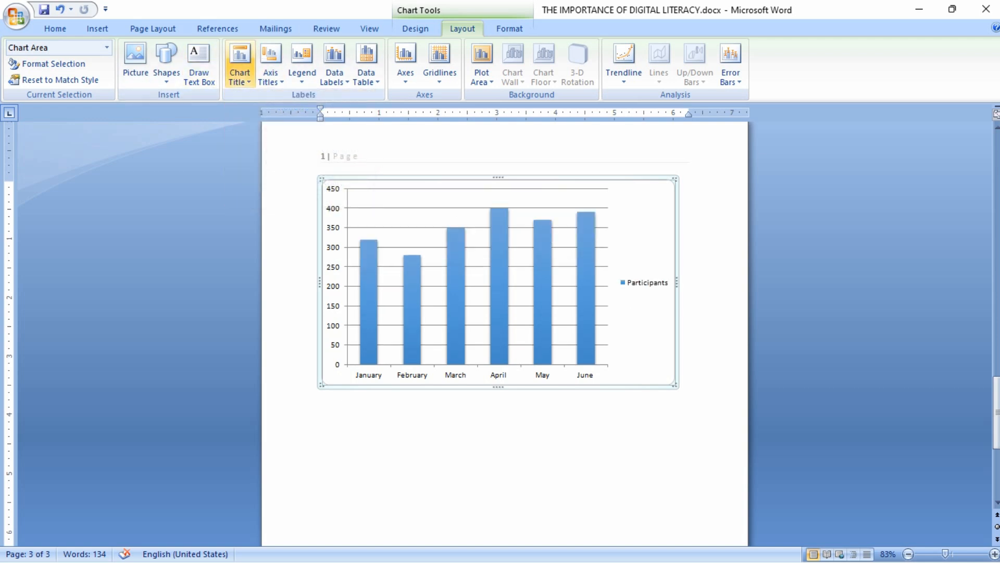
{"action": "left_click", "coordinate": [240, 77]}
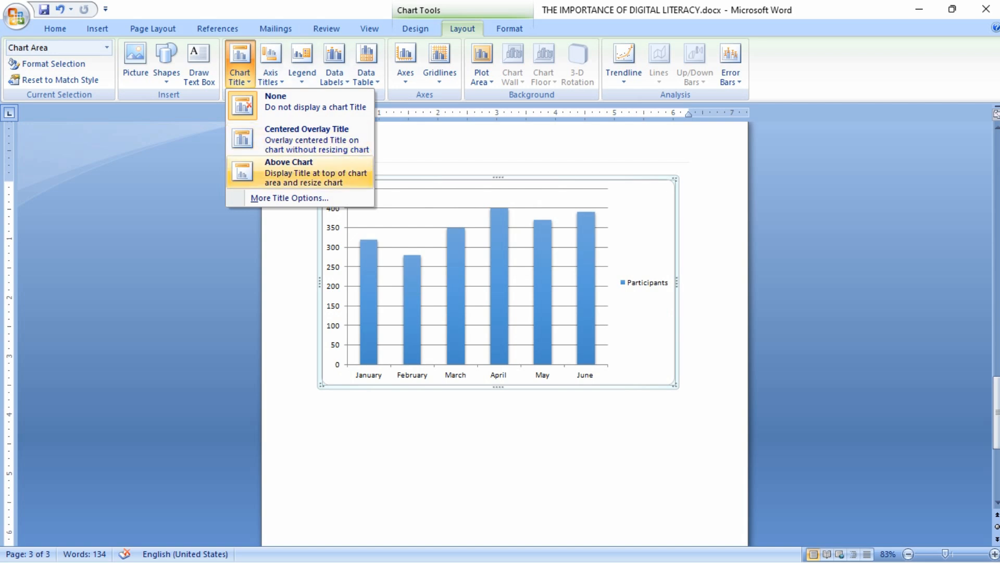
{"action": "left_click", "coordinate": [312, 172]}
{"action": "left_click", "coordinate": [240, 77]}
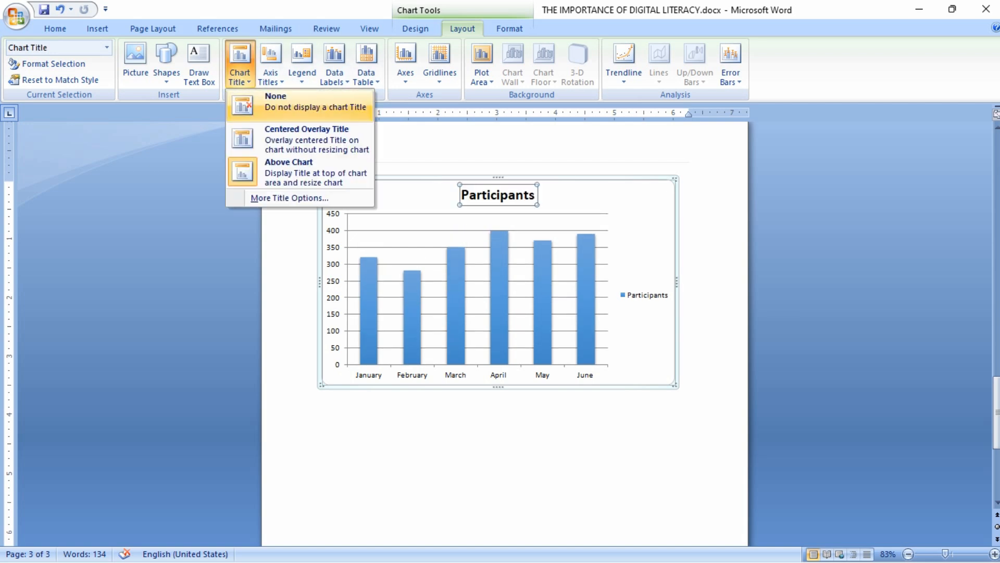
{"action": "left_click", "coordinate": [240, 77]}
{"action": "left_click", "coordinate": [240, 77]}
{"action": "left_click", "coordinate": [313, 140]}
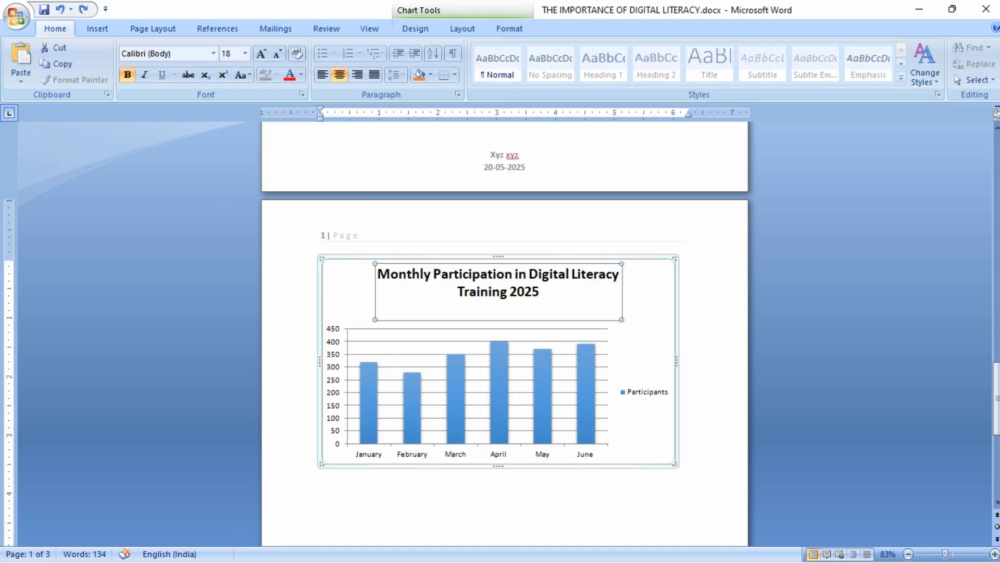
{"action": "left_click", "coordinate": [348, 296]}
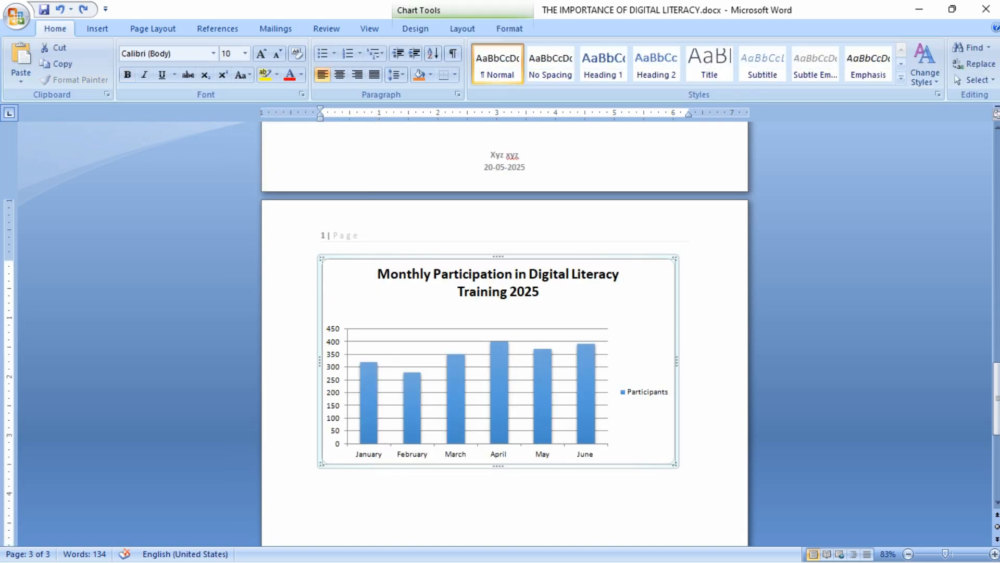
Add a horizontal axis title below the participation chart's axis reading "Months"
{"action": "left_click", "coordinate": [462, 29]}
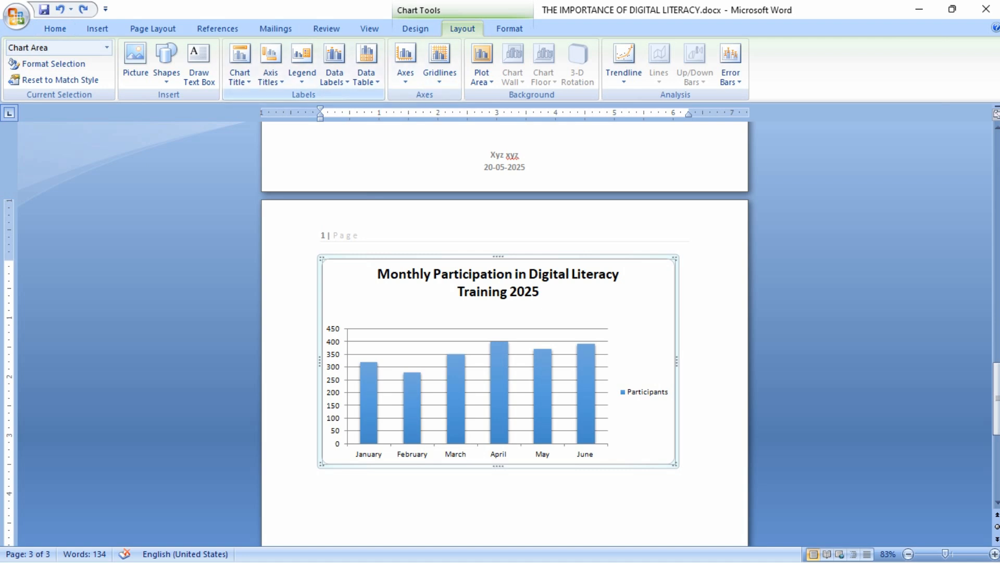
{"action": "left_click", "coordinate": [271, 65]}
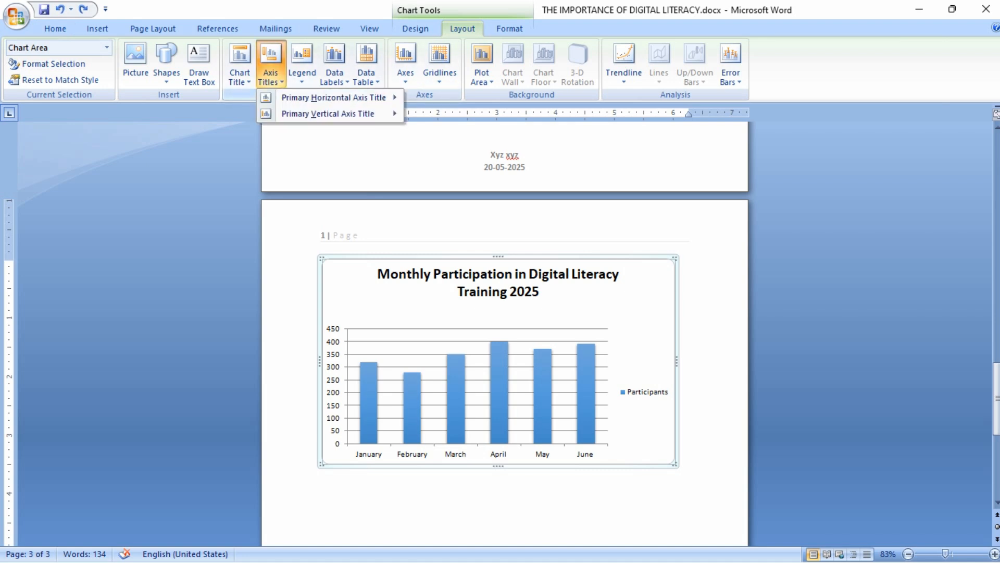
{"action": "mouse_move", "coordinate": [334, 97]}
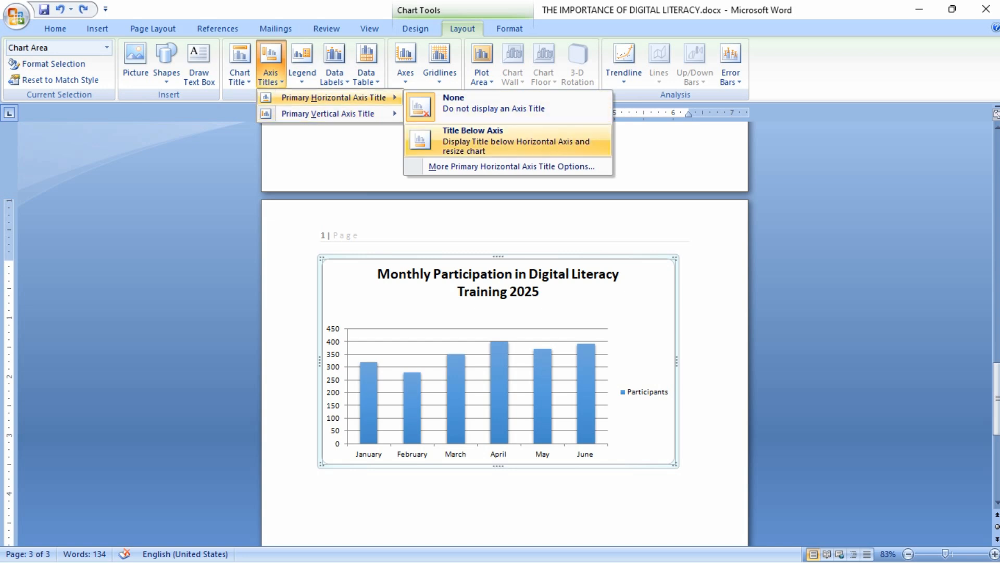
{"action": "left_click", "coordinate": [516, 140]}
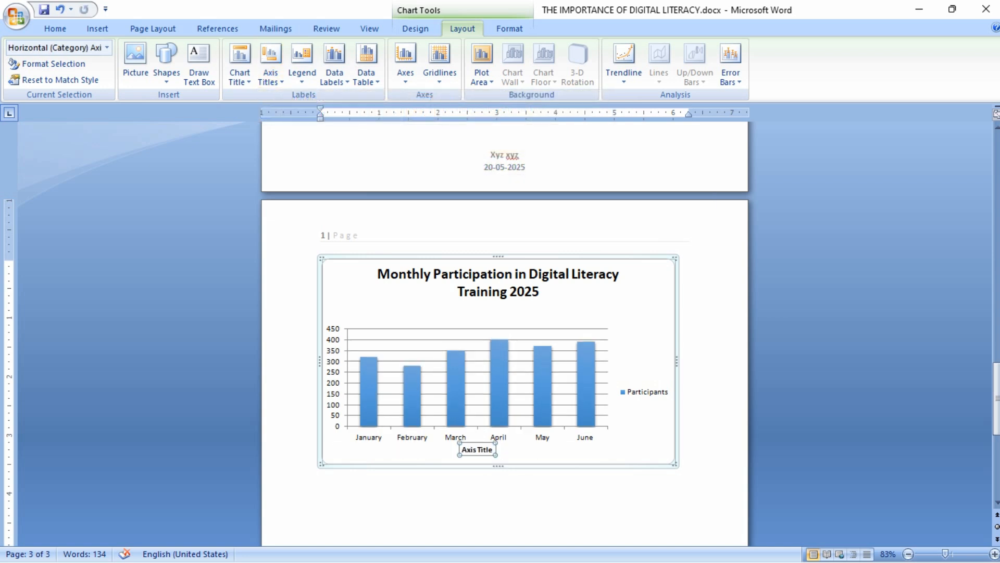
{"action": "type", "text": "Months"}
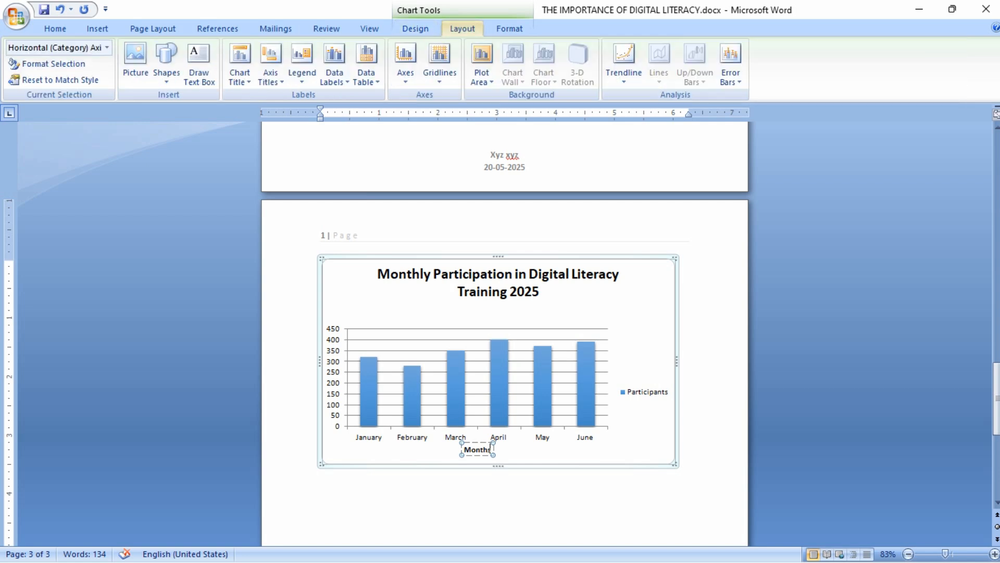
Add a rotated vertical axis title reading "Participants" to the participation chart
{"action": "left_click", "coordinate": [271, 64]}
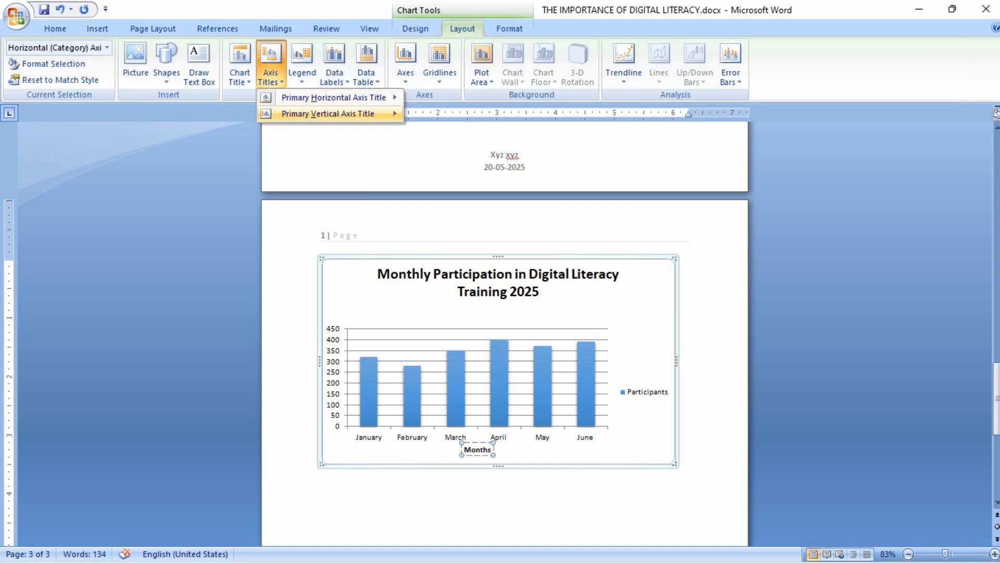
{"action": "mouse_move", "coordinate": [333, 113]}
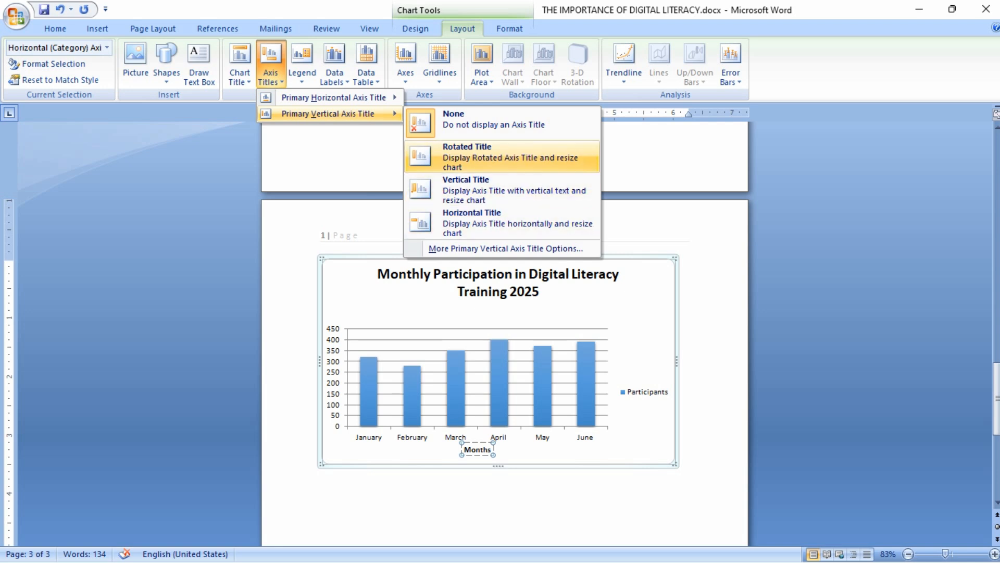
{"action": "left_click", "coordinate": [502, 156]}
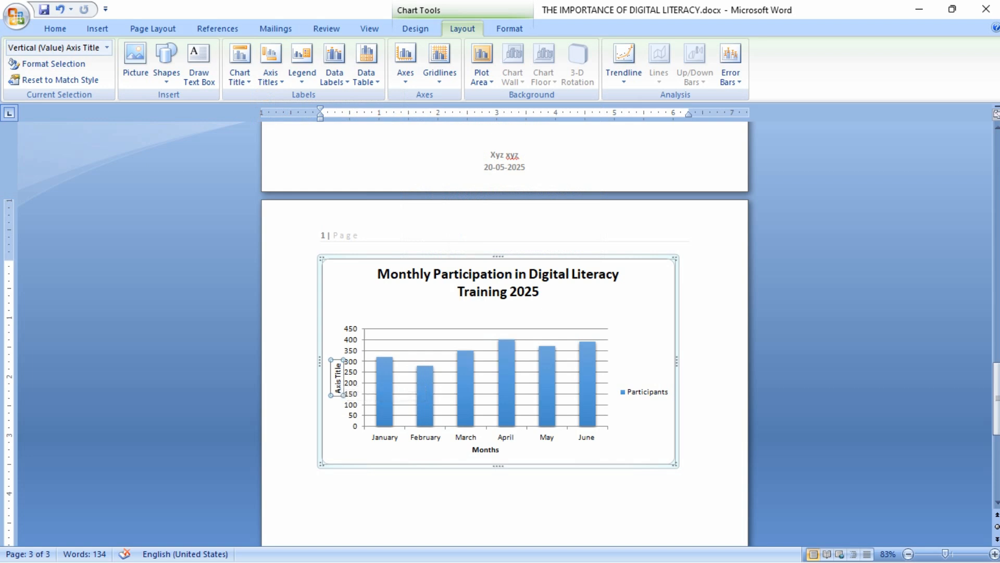
{"action": "double_click", "coordinate": [337, 385]}
{"action": "type", "text": "Participants"}
{"action": "left_click", "coordinate": [336, 461]}
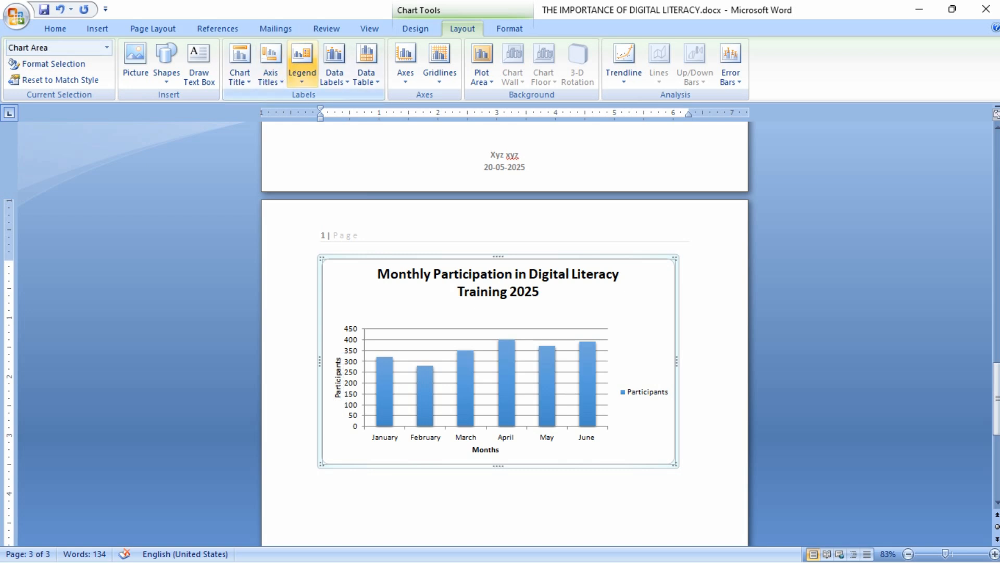
Turn off the participation chart's legend, trying the Show Legend at Bottom option in between
{"action": "left_click", "coordinate": [302, 63]}
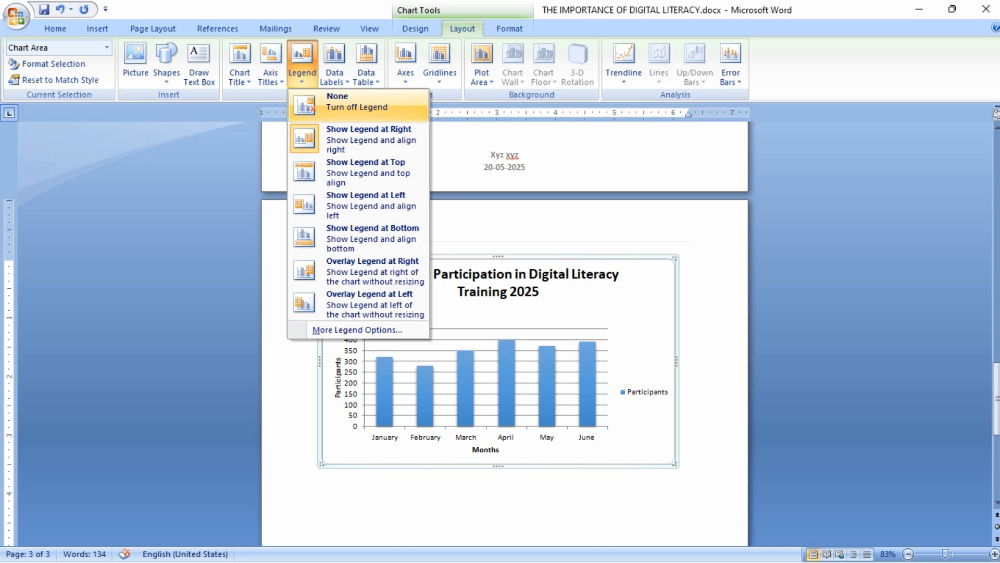
{"action": "left_click", "coordinate": [357, 101]}
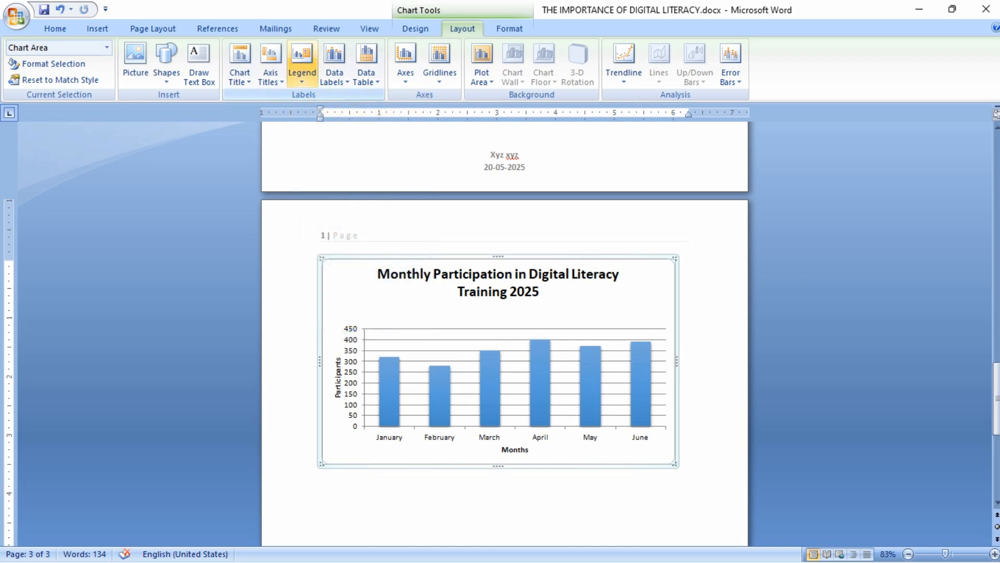
{"action": "left_click", "coordinate": [302, 65]}
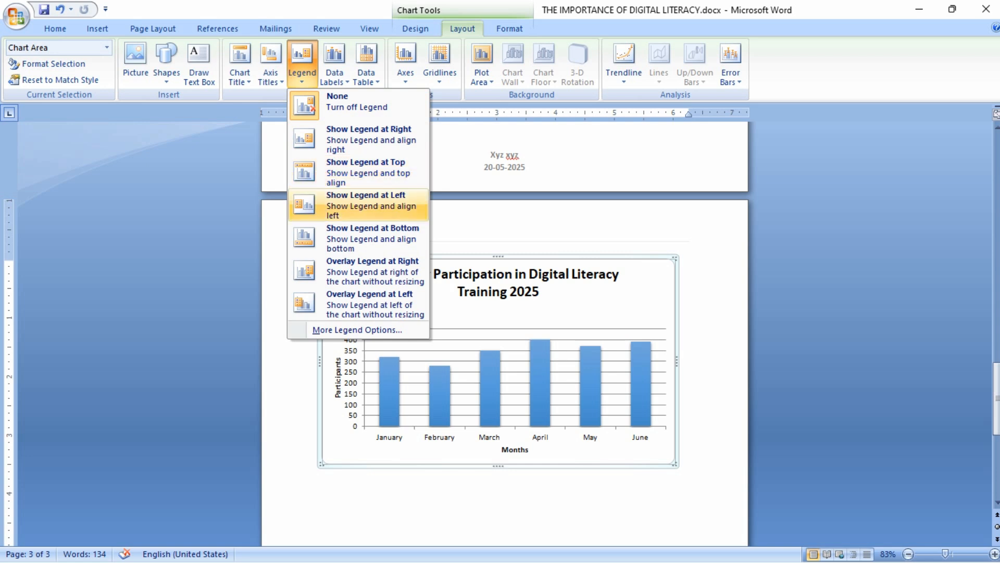
{"action": "left_click", "coordinate": [372, 238]}
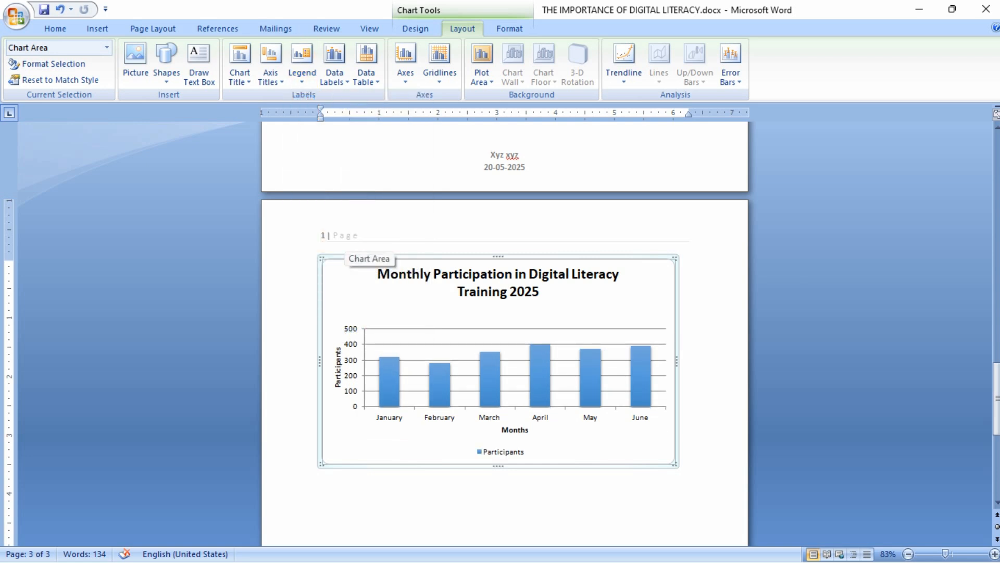
{"action": "left_click", "coordinate": [302, 63]}
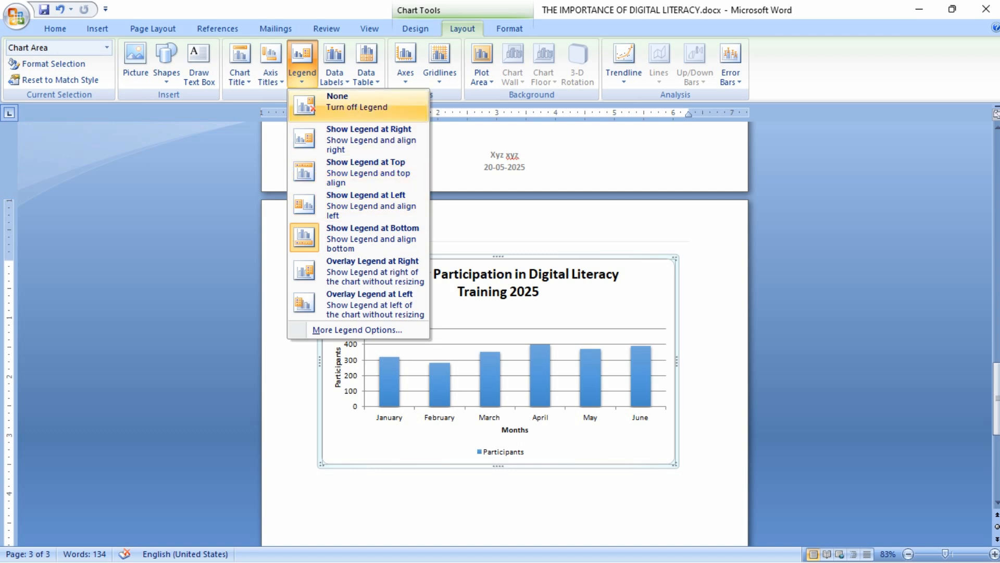
{"action": "left_click", "coordinate": [354, 103]}
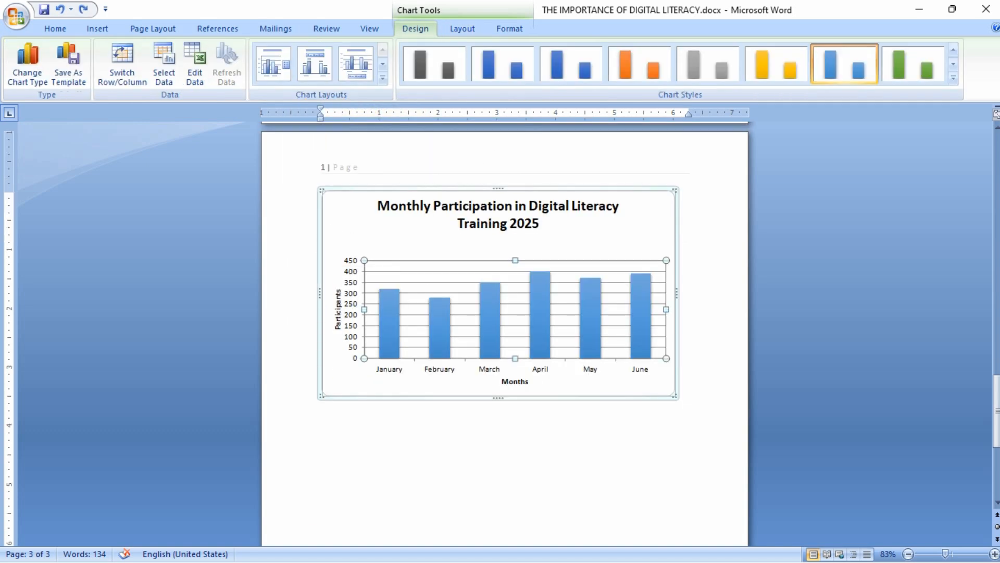
Add centered data labels to the chart's columns and try showing a data table without legend keys
{"action": "left_click", "coordinate": [462, 29]}
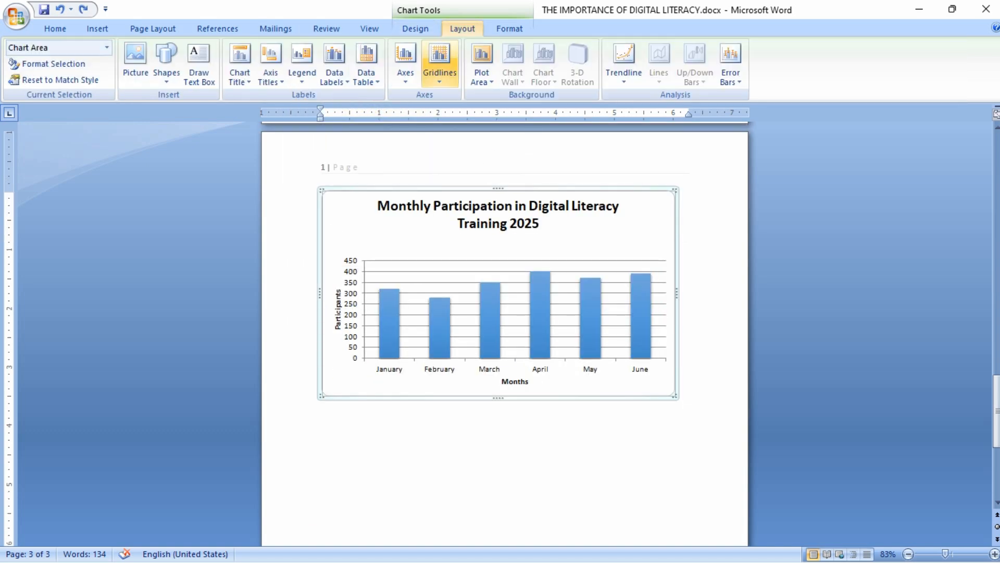
{"action": "left_click", "coordinate": [333, 65]}
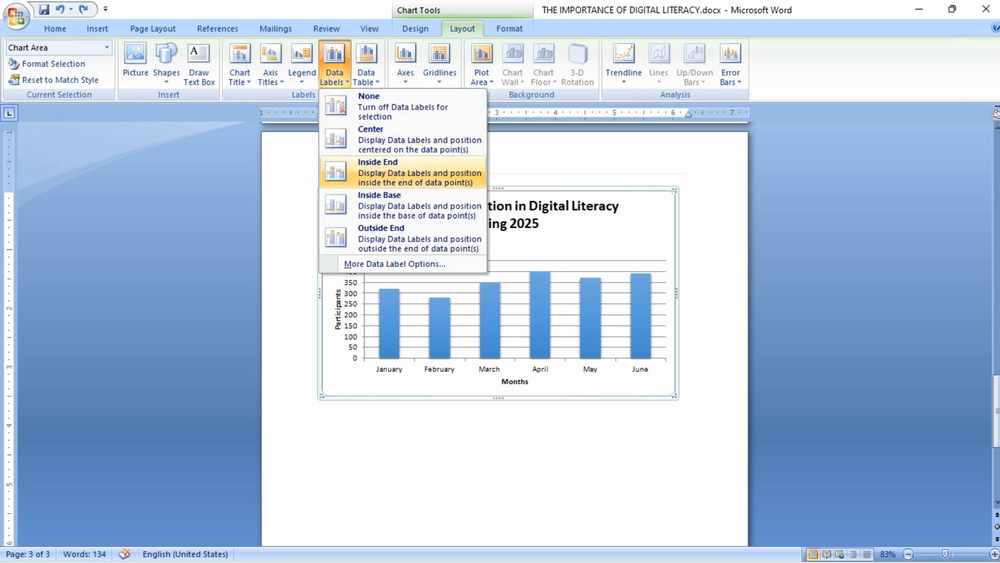
{"action": "left_click", "coordinate": [396, 139]}
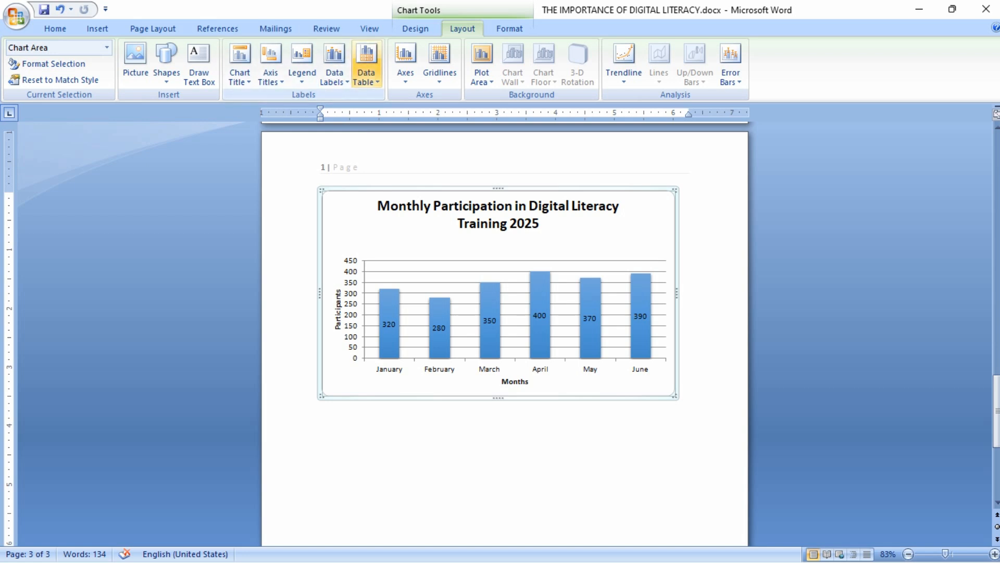
{"action": "left_click", "coordinate": [367, 63]}
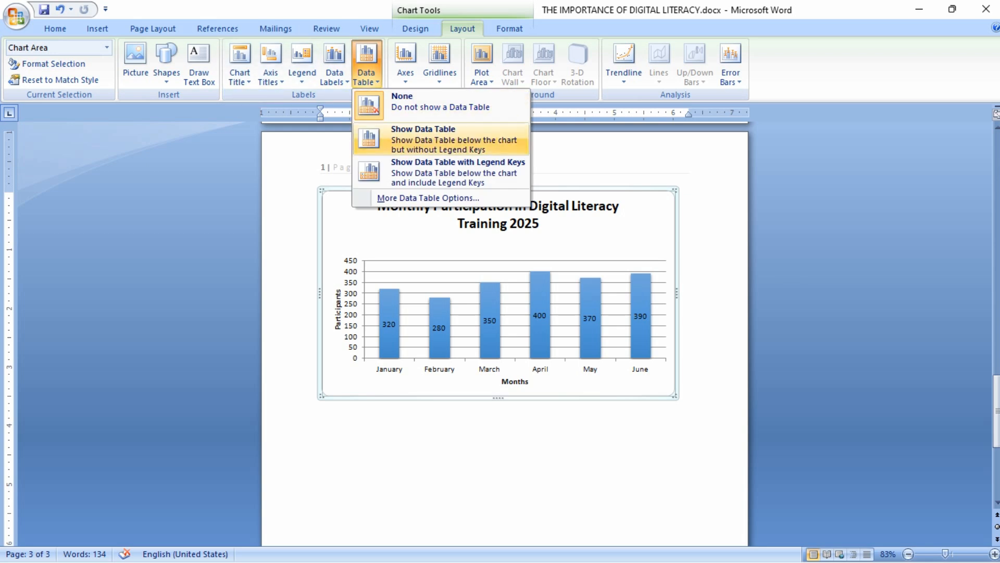
{"action": "left_click", "coordinate": [442, 139]}
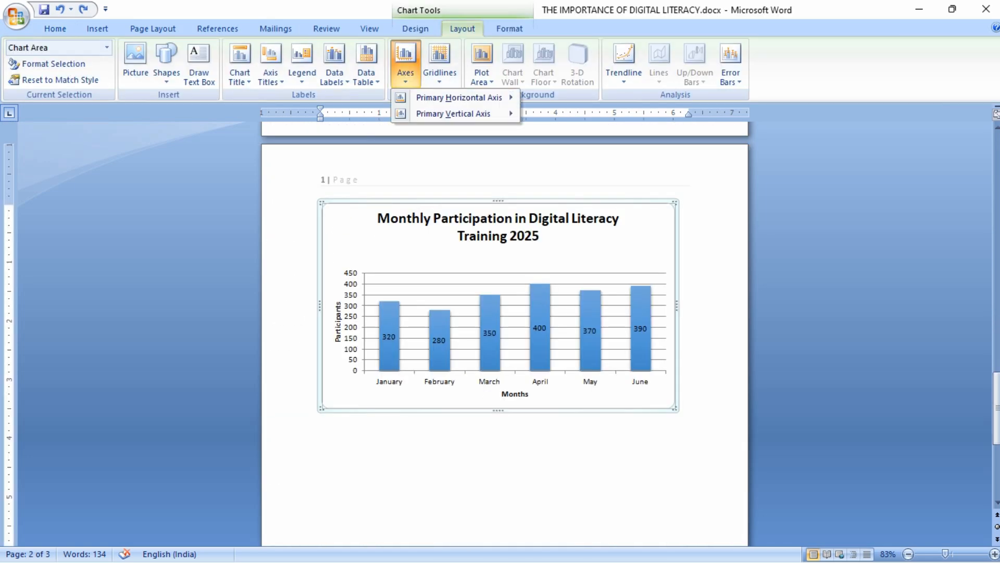
Try showing the primary horizontal axis without labeling and the primary vertical axis in thousands
{"action": "mouse_move", "coordinate": [459, 98]}
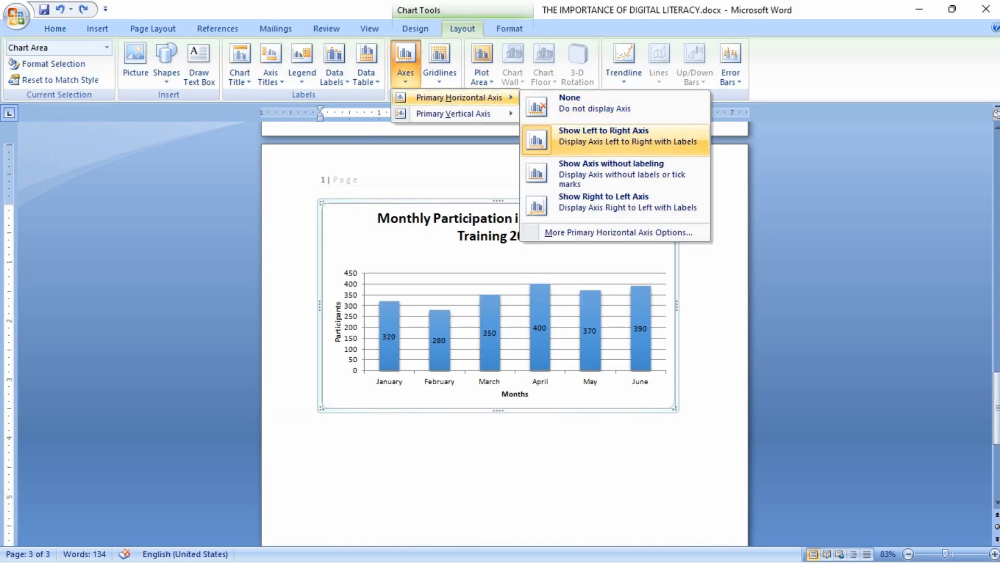
{"action": "left_click", "coordinate": [620, 173]}
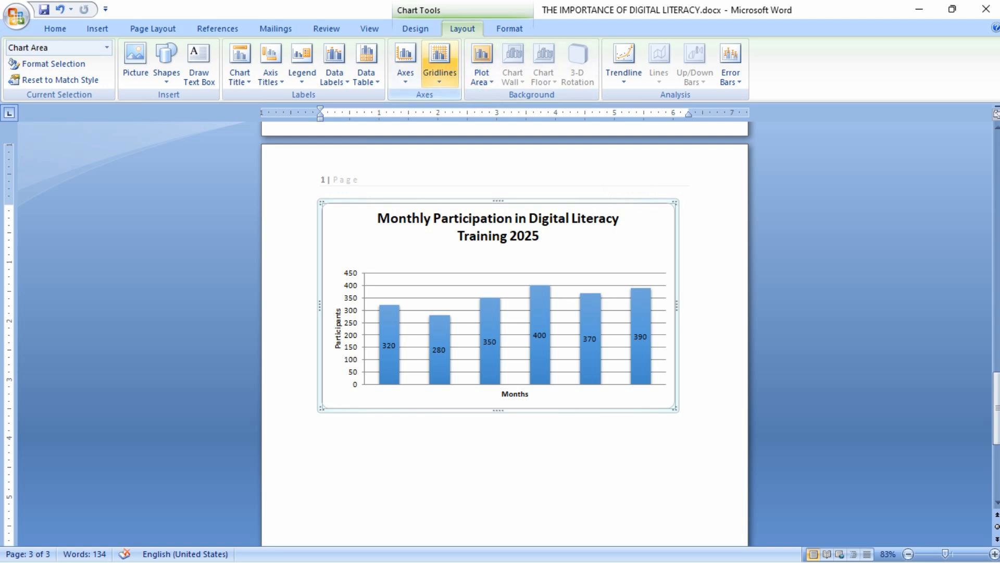
{"action": "left_click", "coordinate": [405, 63]}
{"action": "mouse_move", "coordinate": [453, 114]}
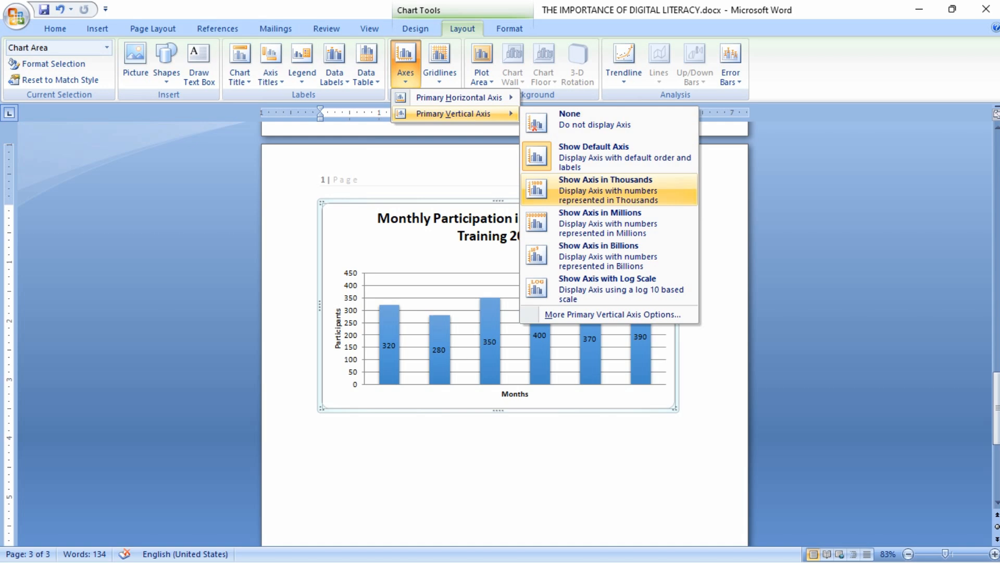
{"action": "left_click", "coordinate": [609, 190]}
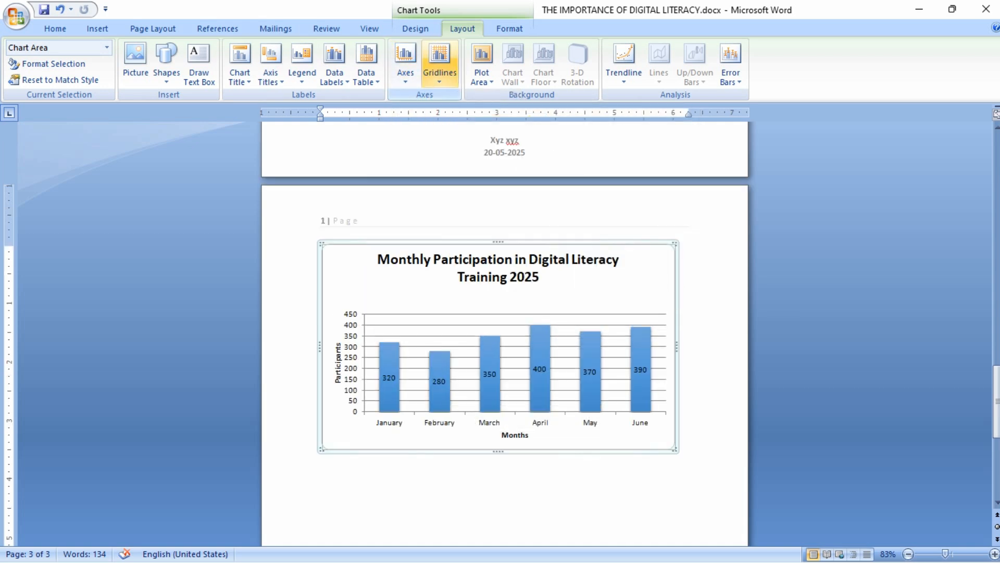
Try minor horizontal gridlines on the participation chart and return to major gridlines
{"action": "left_click", "coordinate": [439, 63]}
{"action": "mouse_move", "coordinate": [499, 98]}
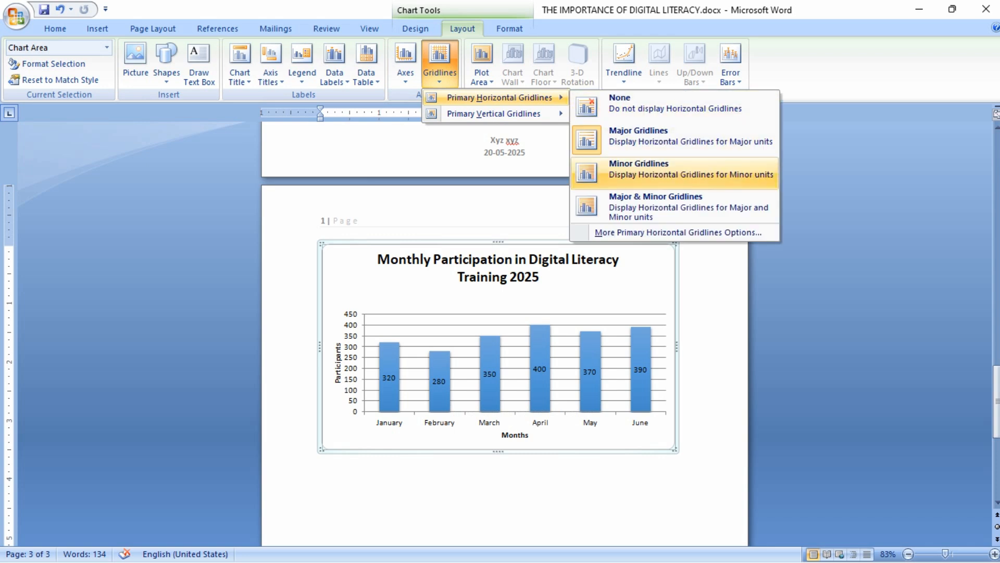
{"action": "left_click", "coordinate": [677, 169]}
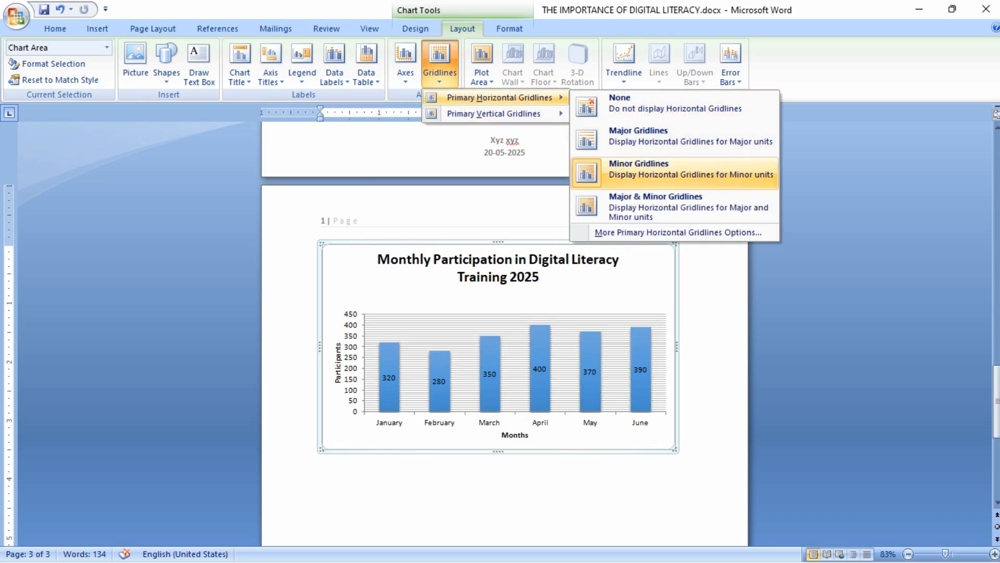
{"action": "left_click", "coordinate": [677, 136]}
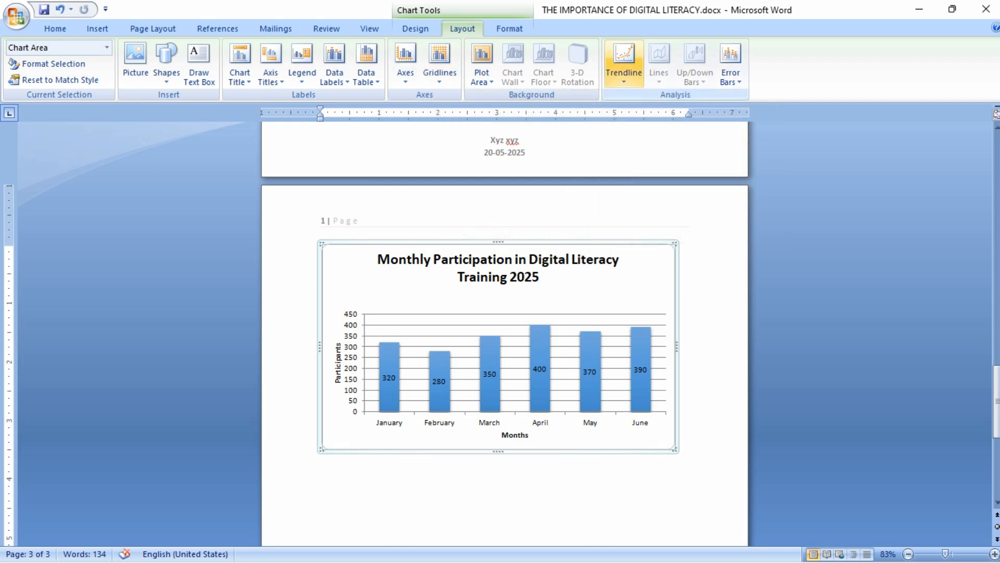
Try a linear trendline on the participation chart and undo it
{"action": "left_click", "coordinate": [623, 65]}
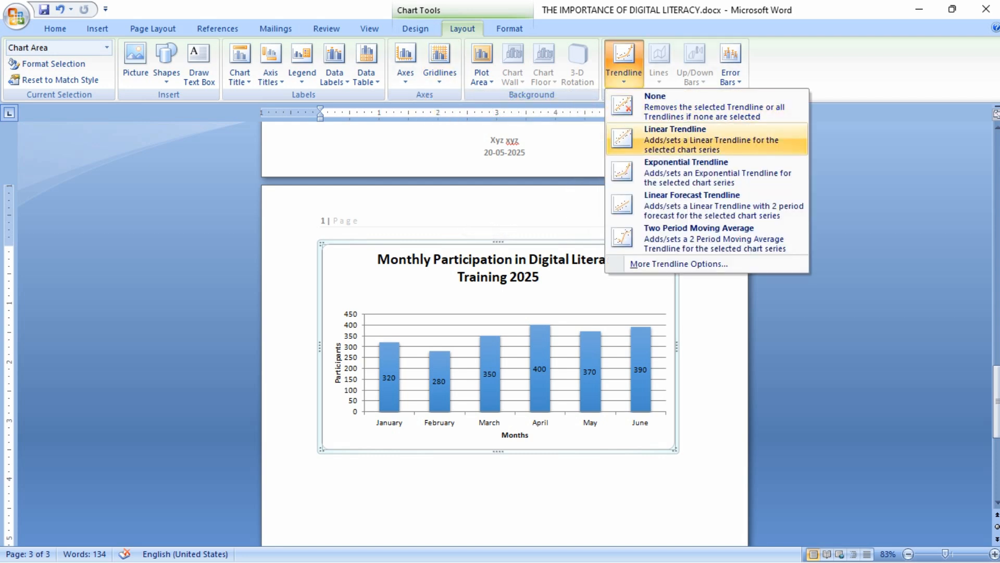
{"action": "key", "text": "Return"}
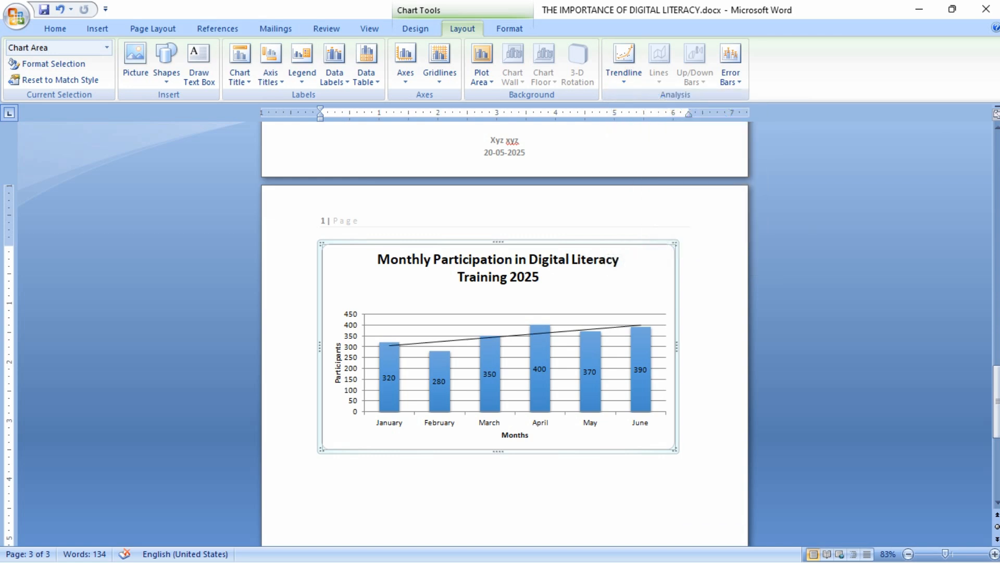
{"action": "key", "text": "ctrl+z"}
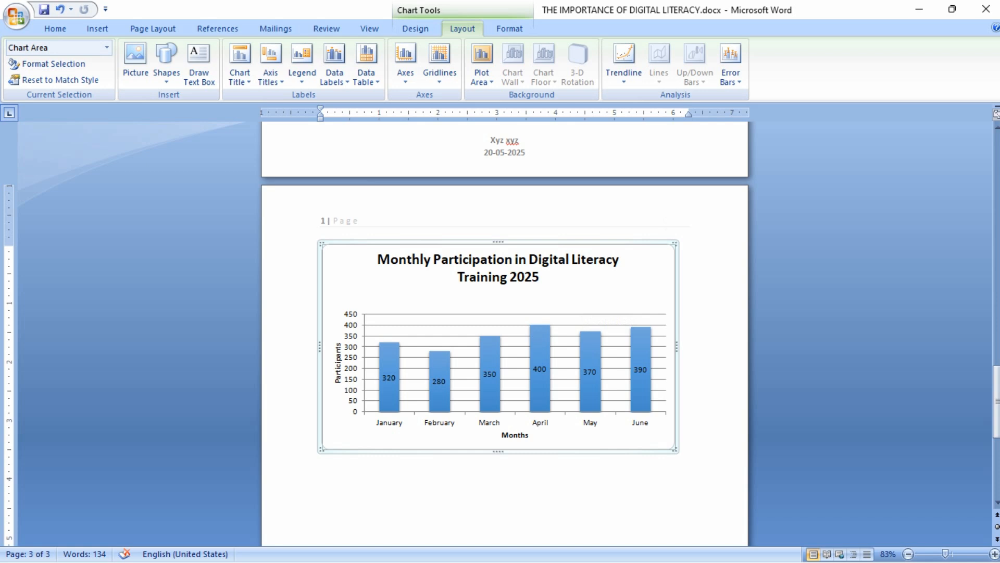
Examine the page-number header above the chart and review the preceding page's bordered text and chart
{"action": "scroll", "coordinate": [504, 333], "scroll_direction": "up", "scroll_amount": 2}
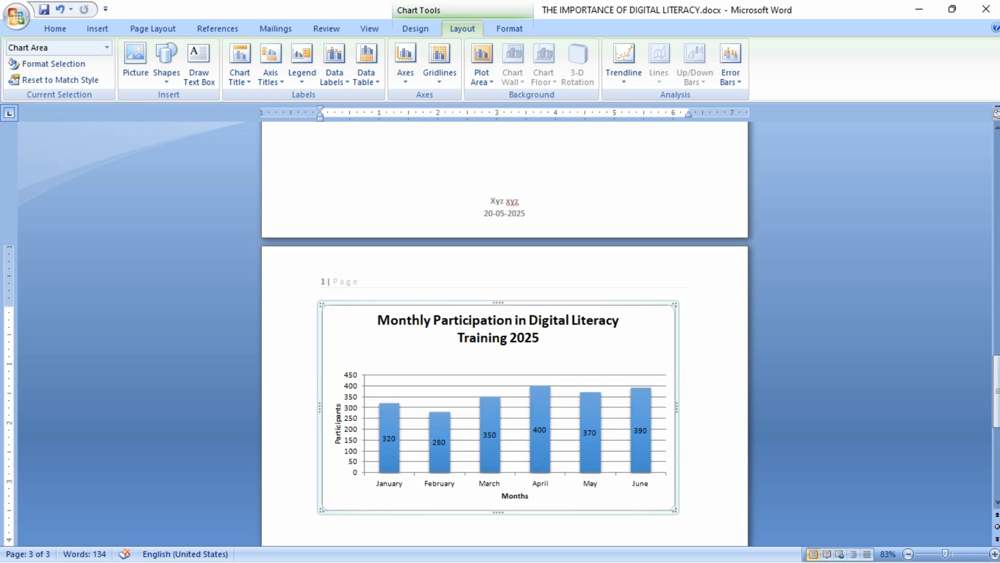
{"action": "double_click", "coordinate": [325, 281]}
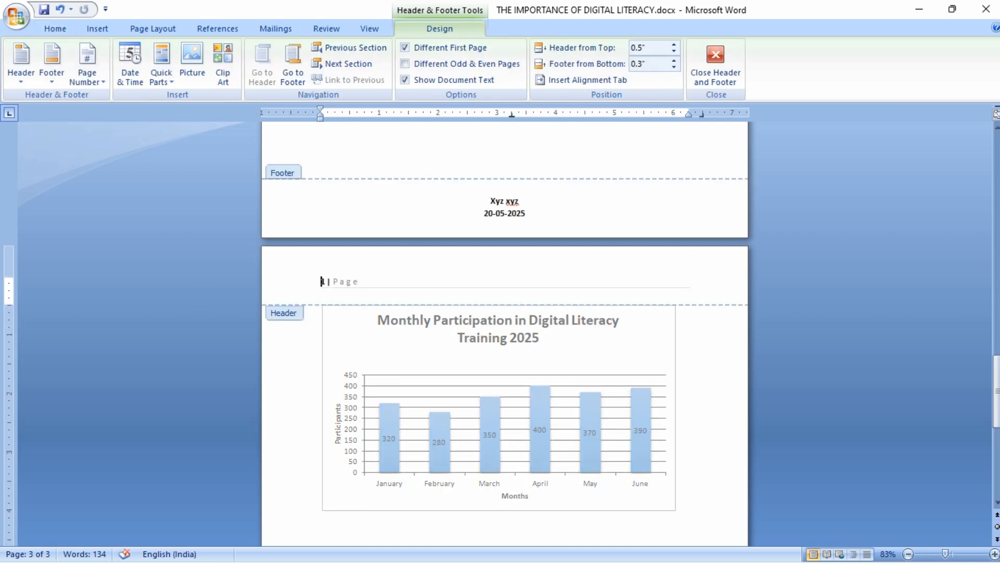
{"action": "double_click", "coordinate": [498, 359]}
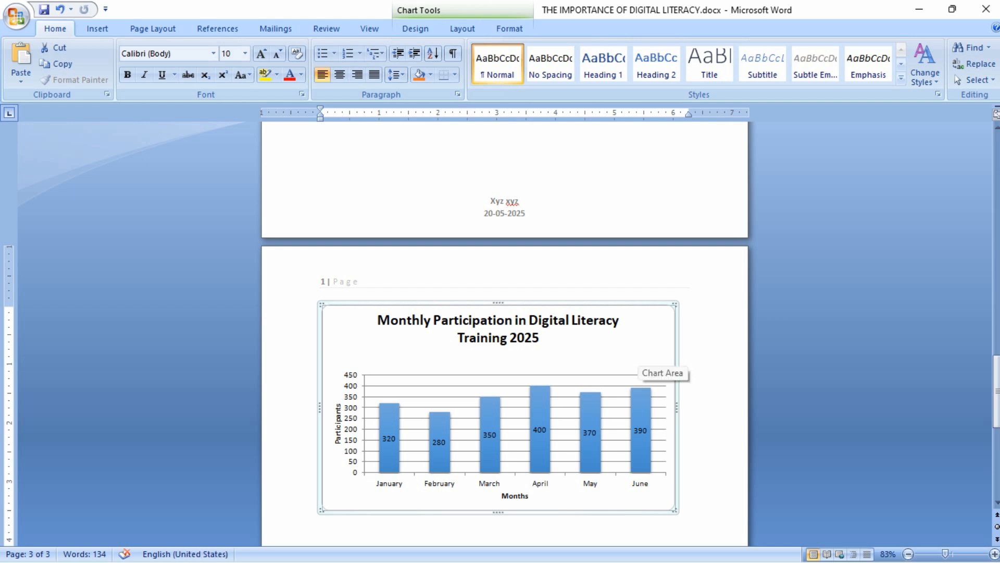
{"action": "scroll", "coordinate": [640, 360], "scroll_direction": "up", "scroll_amount": 10}
{"action": "scroll", "coordinate": [505, 333], "scroll_direction": "up", "scroll_amount": 3}
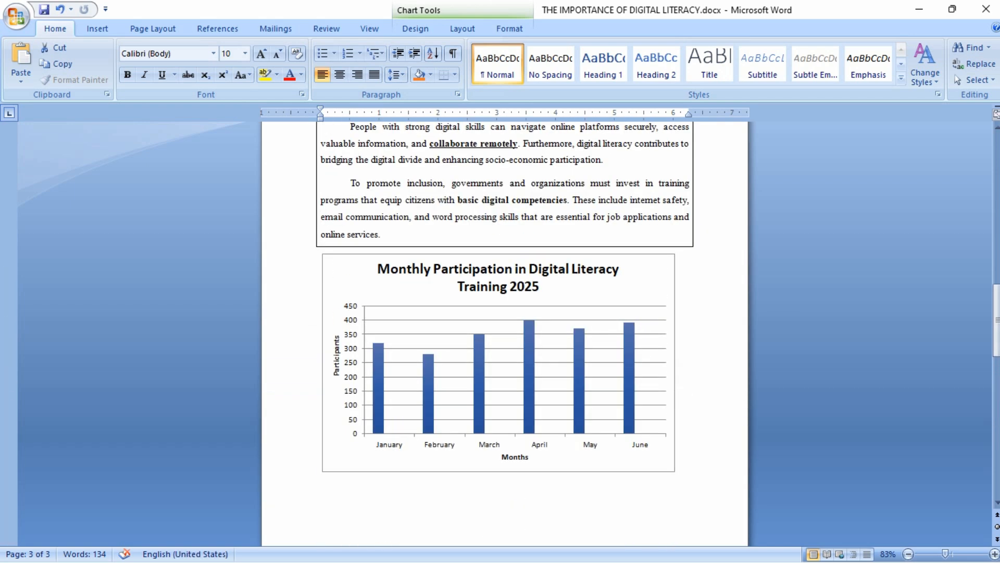
{"action": "scroll", "coordinate": [504, 334], "scroll_direction": "down", "scroll_amount": 13}
{"action": "scroll", "coordinate": [504, 333], "scroll_direction": "up", "scroll_amount": 8}
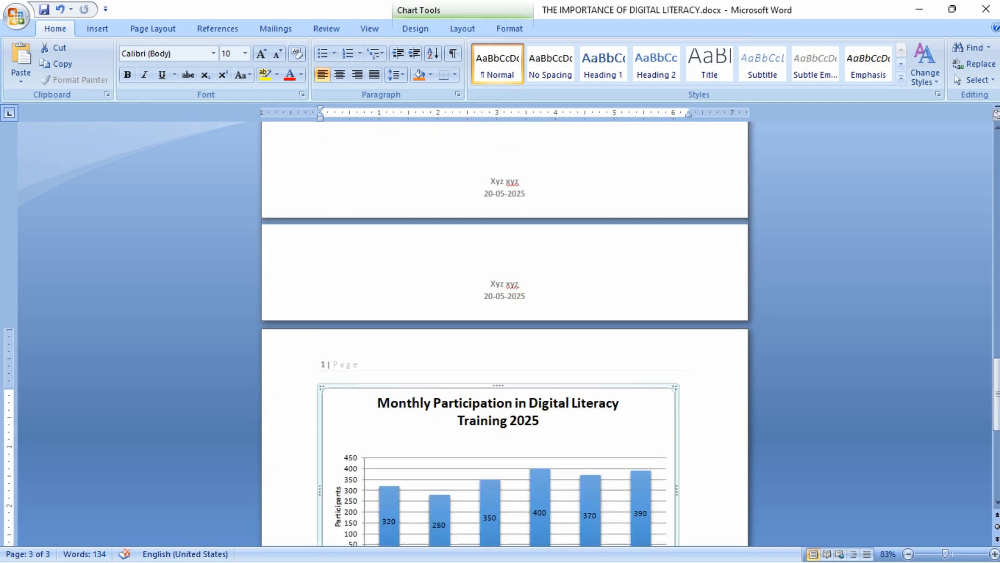